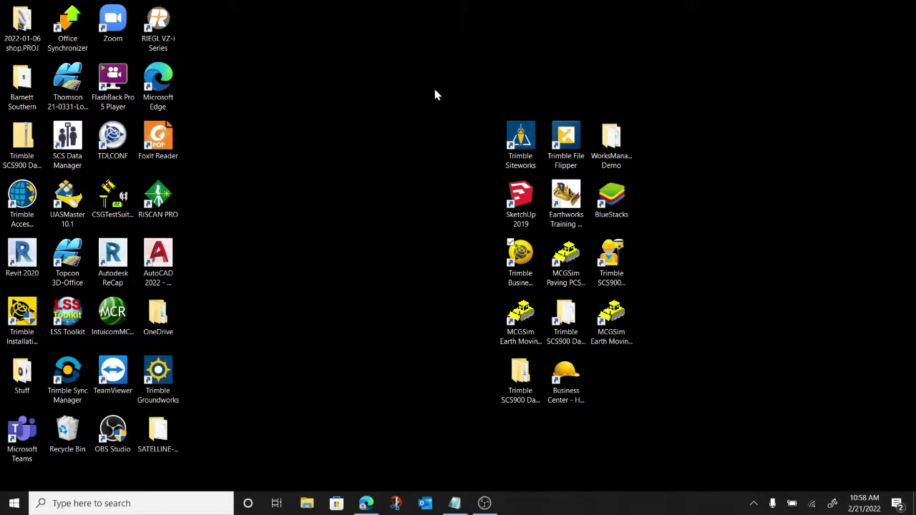
Launch the Earthworks Training Simulator, run it with the default launcher settings and accept its license agreement
double_click(565, 204)
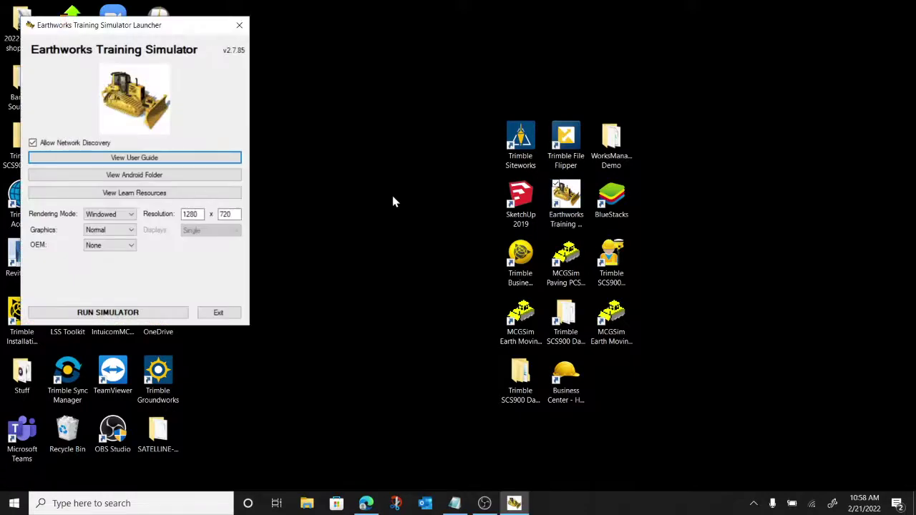
left_click(138, 315)
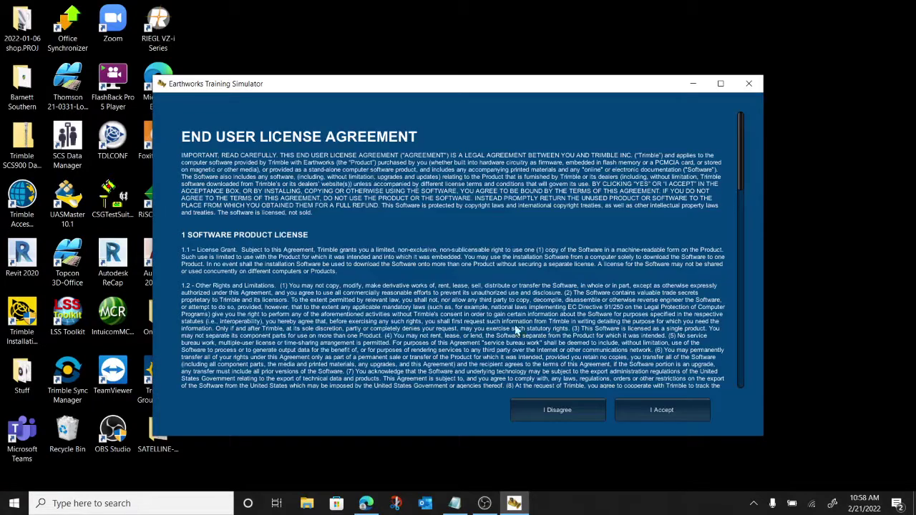
left_click(662, 409)
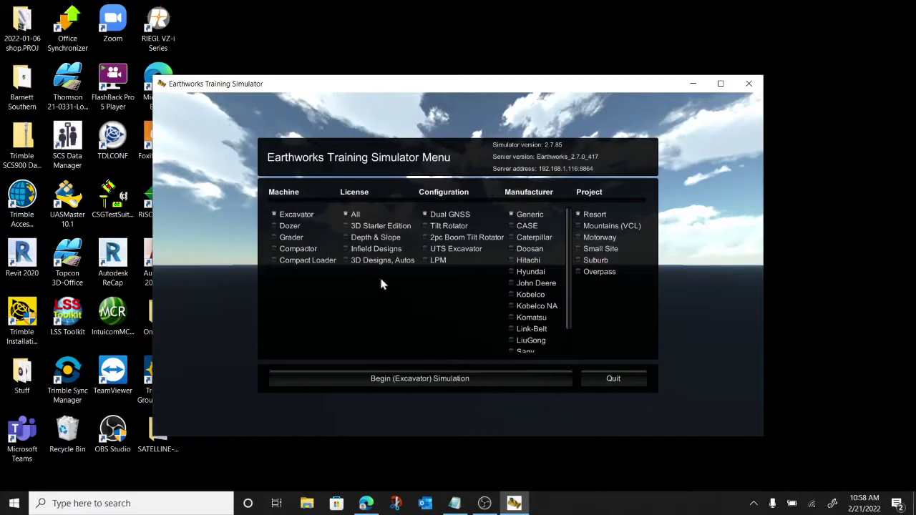
Review the license and configuration options offered for the Dozer, Excavator, Grader, Compactor and Compact Loader machines
left_click(293, 226)
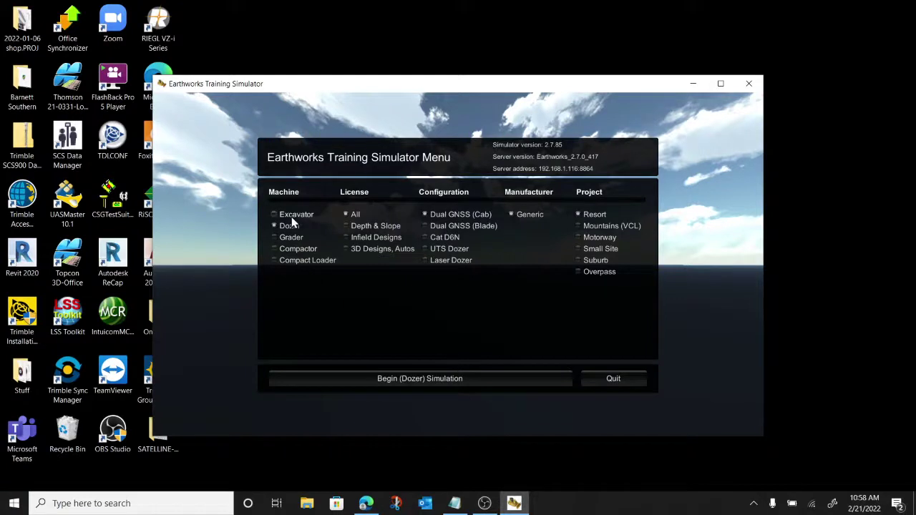
left_click(293, 216)
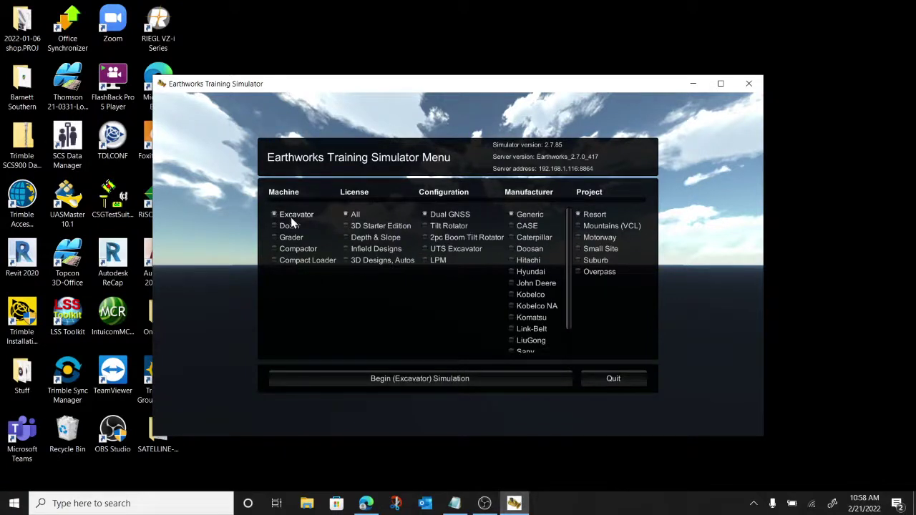
left_click(292, 226)
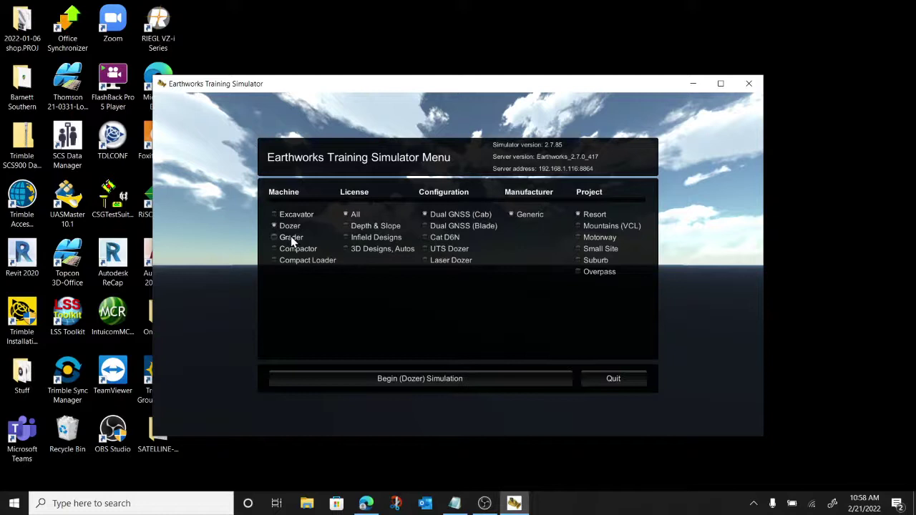
left_click(291, 236)
left_click(291, 249)
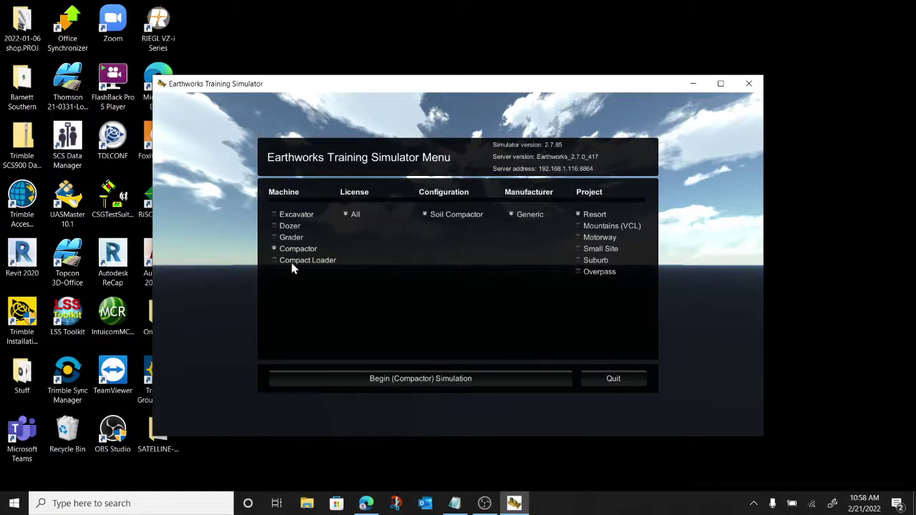
left_click(297, 261)
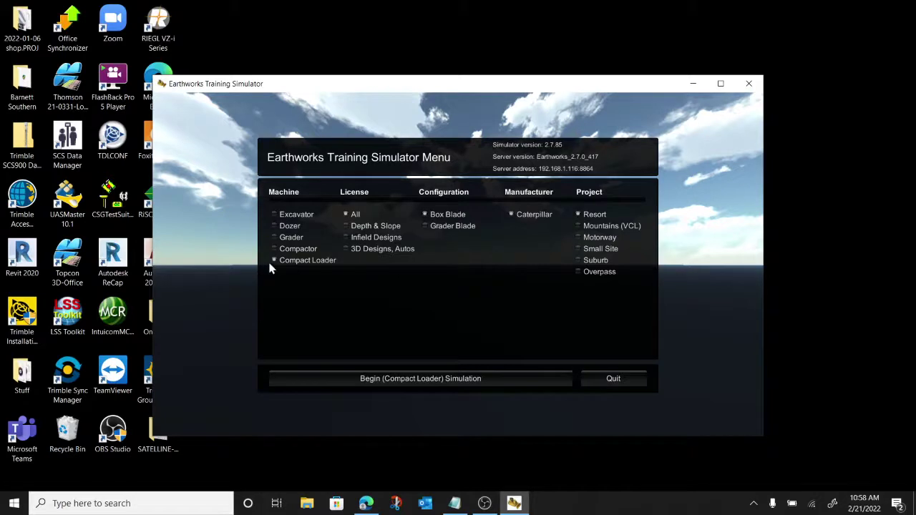
Select the Dozer machine with the Dual GNSS (Cab) configuration and Resort project, and begin the simulation
left_click(289, 226)
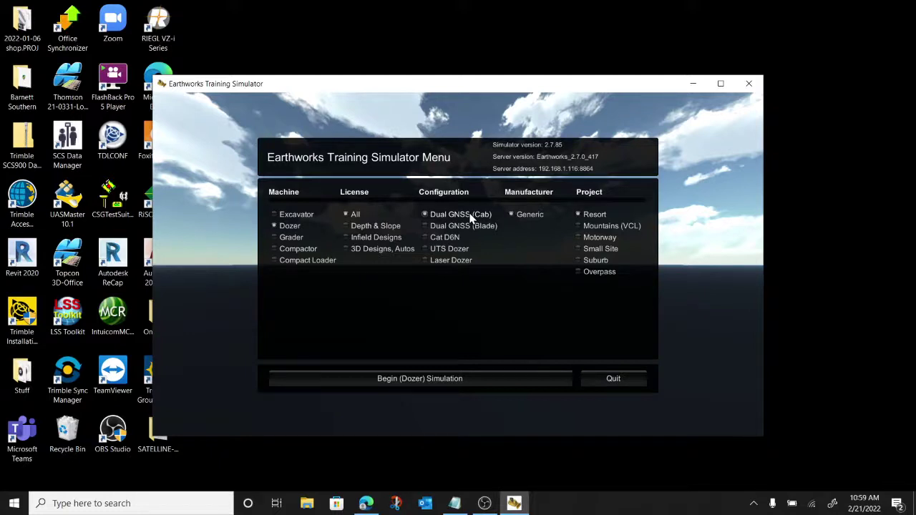
left_click(449, 385)
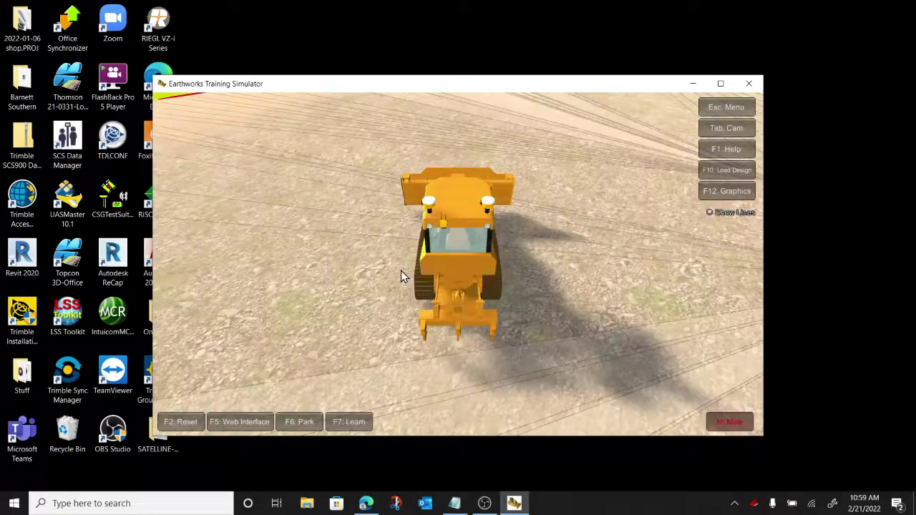
Raise, lower and tilt the dozer's blade in both directions, and drive the dozer forward
left_click_drag(435, 270, 396, 200)
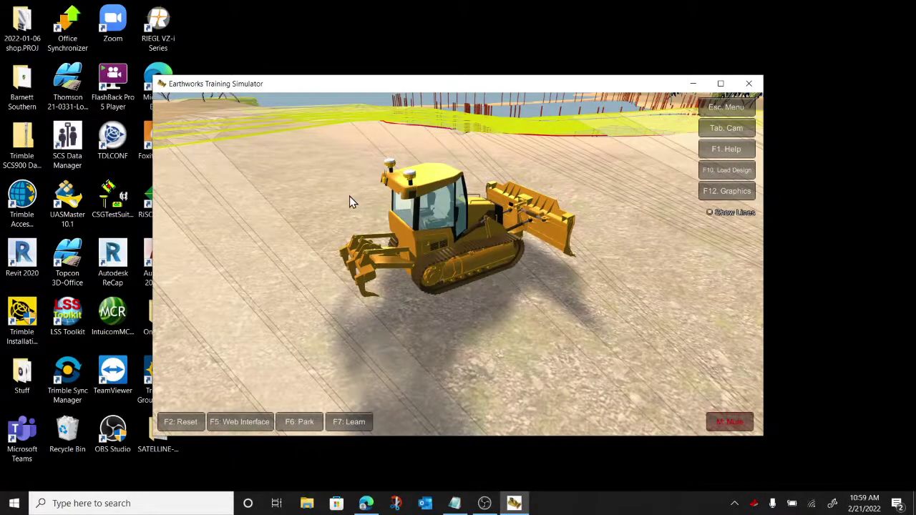
key("Down")
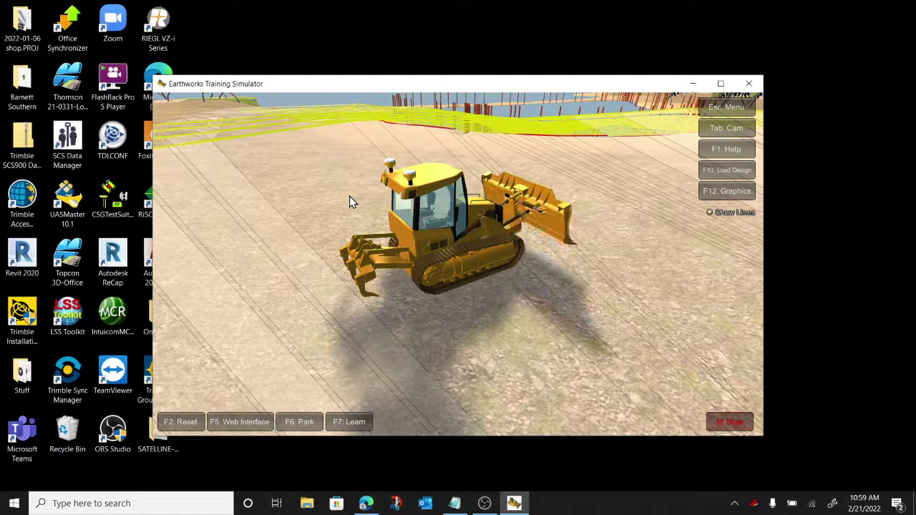
key("Up")
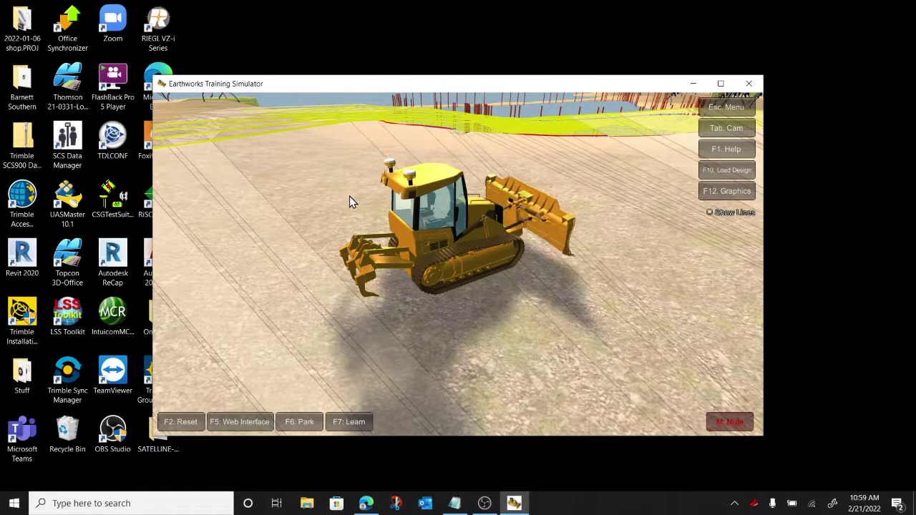
key("Left")
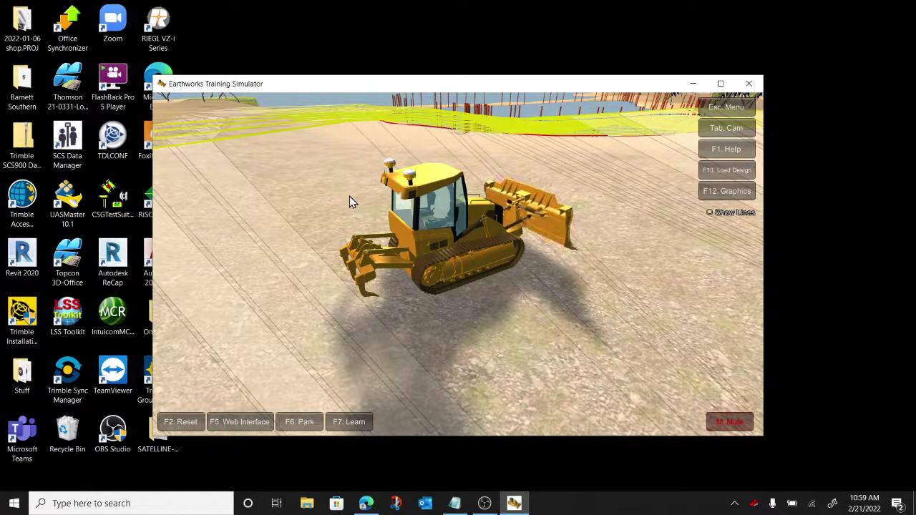
key("Right")
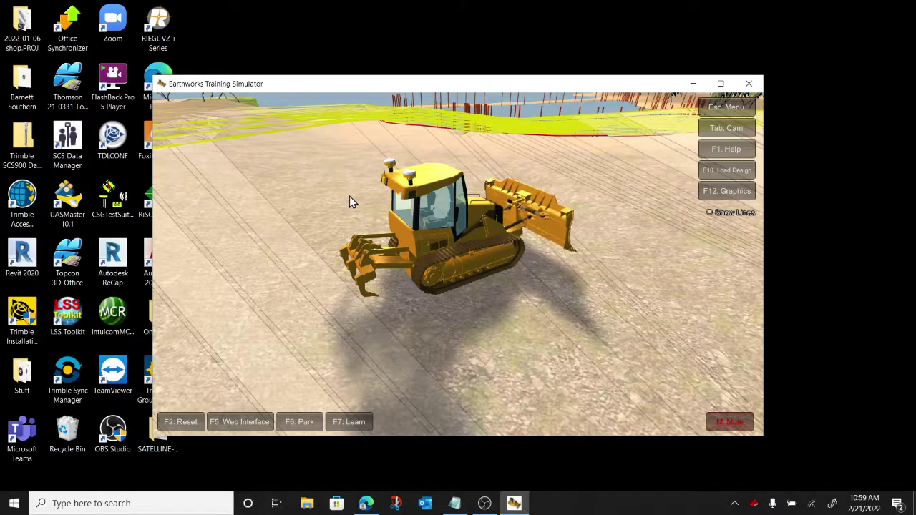
key("w")
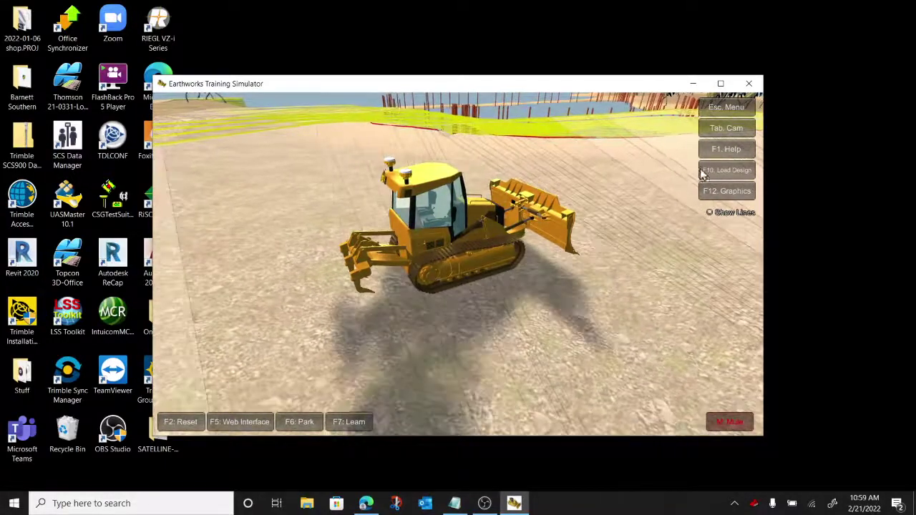
Look up the dozer keyboard controls in the simulator's help and close it
left_click(717, 148)
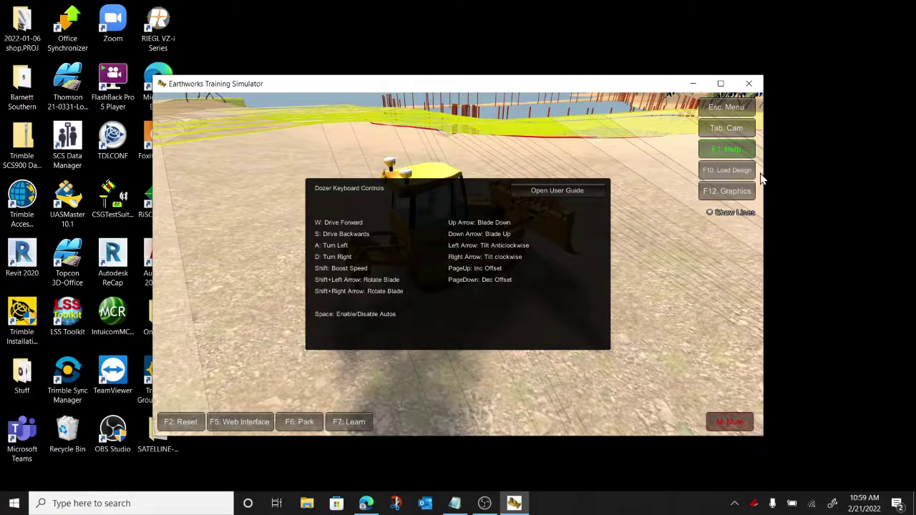
left_click(734, 145)
left_click(735, 148)
left_click(609, 138)
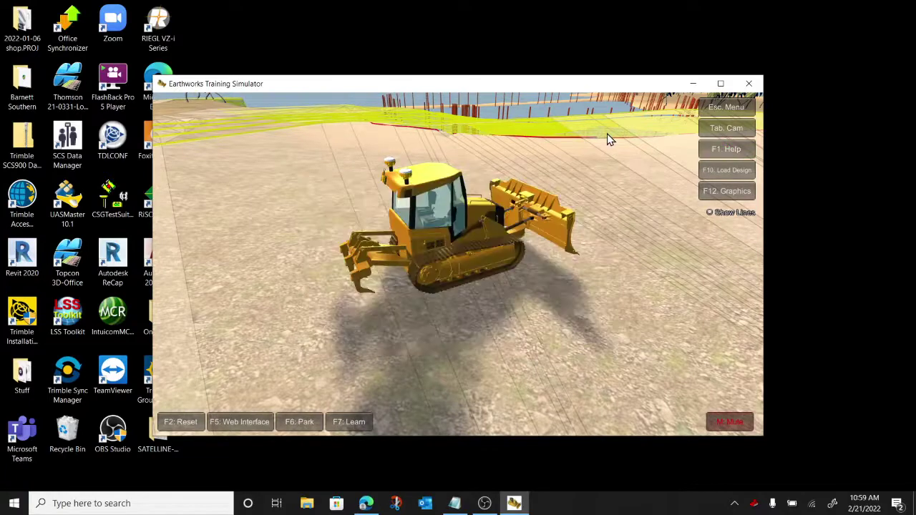
Rotate the dozer's blade and, from the in-cab camera view, raise, lower and tilt it
key("shift+Right")
left_click(730, 128)
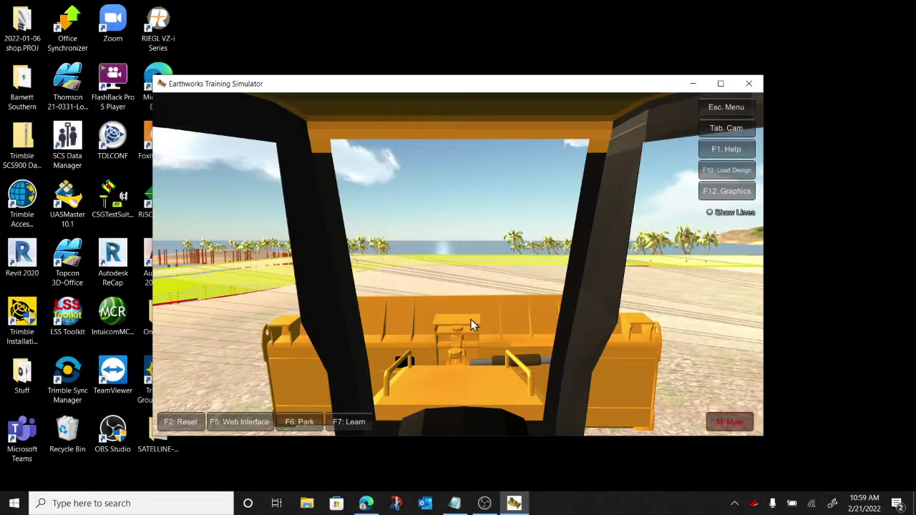
key("Down")
key("Up")
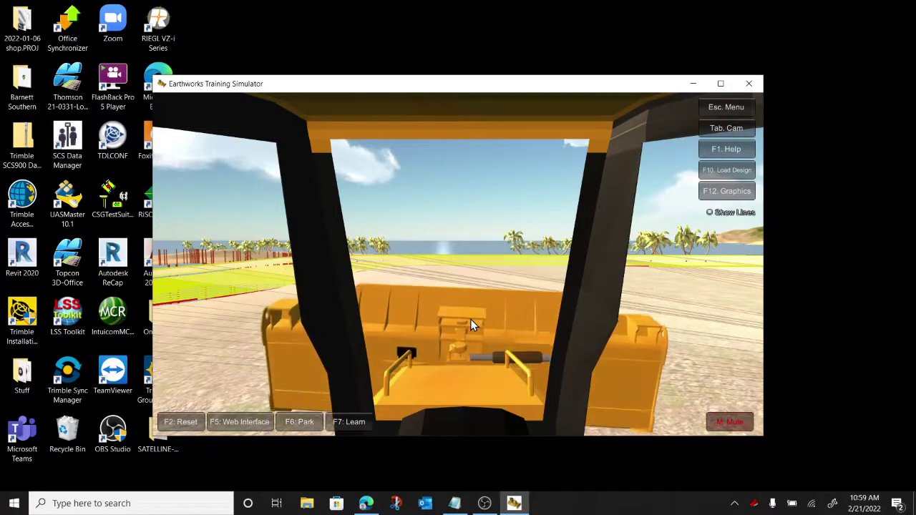
key("Down")
key("Left")
key("Up")
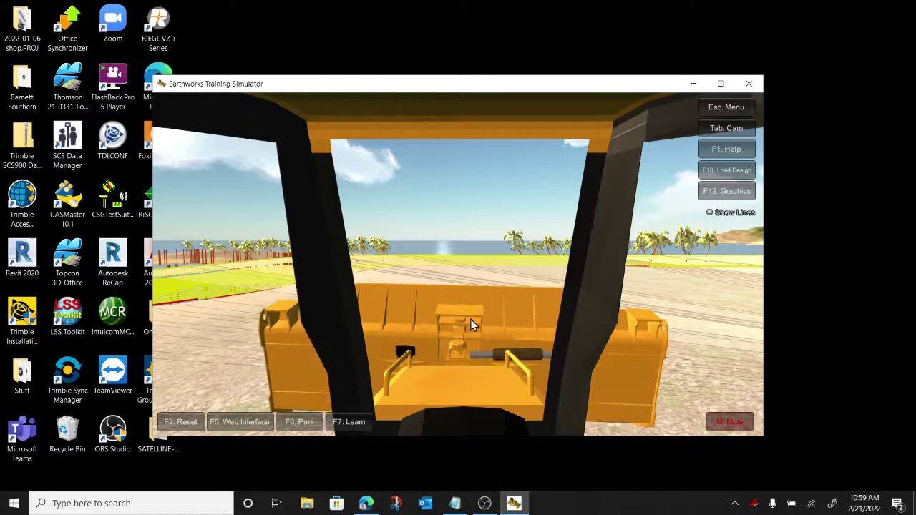
Cycle through the remaining camera views and return to the external view of the dozer
left_click(716, 133)
left_click(716, 133)
left_click(716, 133)
left_click(715, 133)
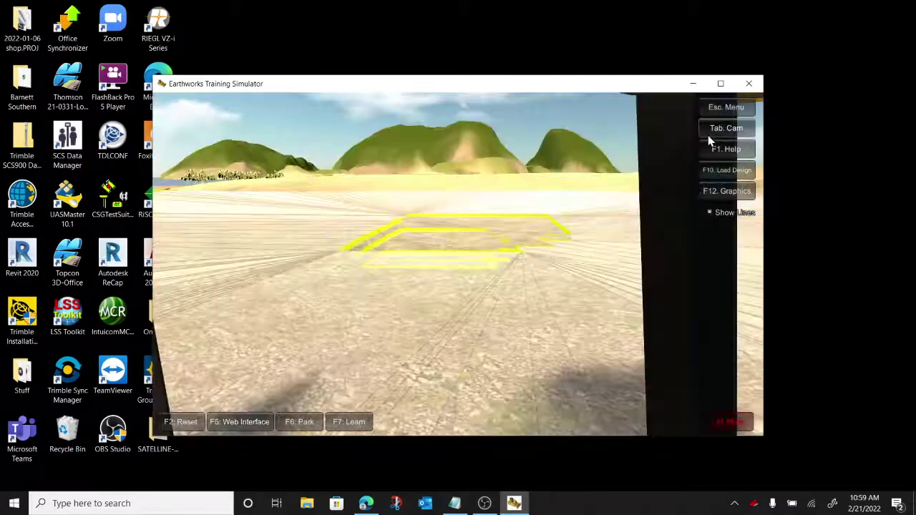
left_click(719, 126)
left_click(719, 126)
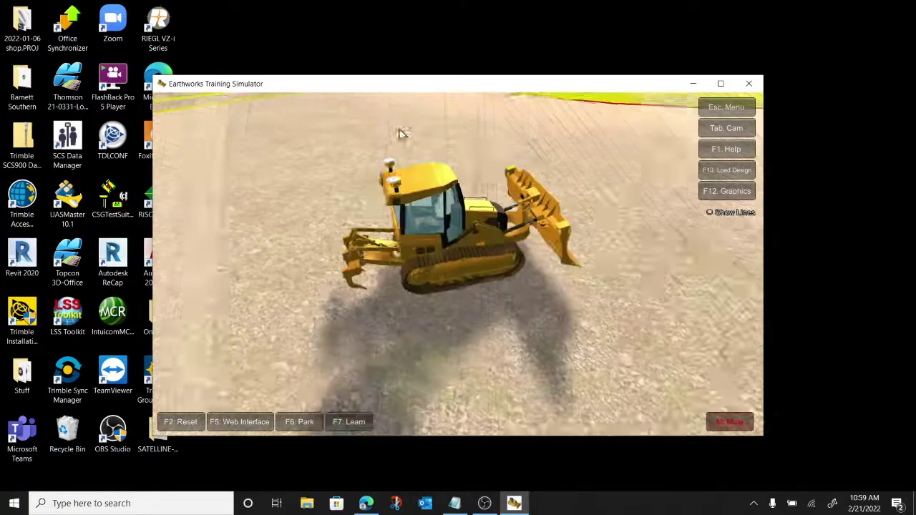
Launch BlueStacks and resize the simulator and BlueStacks windows to show both on the desktop
left_click_drag(153, 77, 530, 262)
left_click_drag(609, 274, 737, 315)
double_click(615, 205)
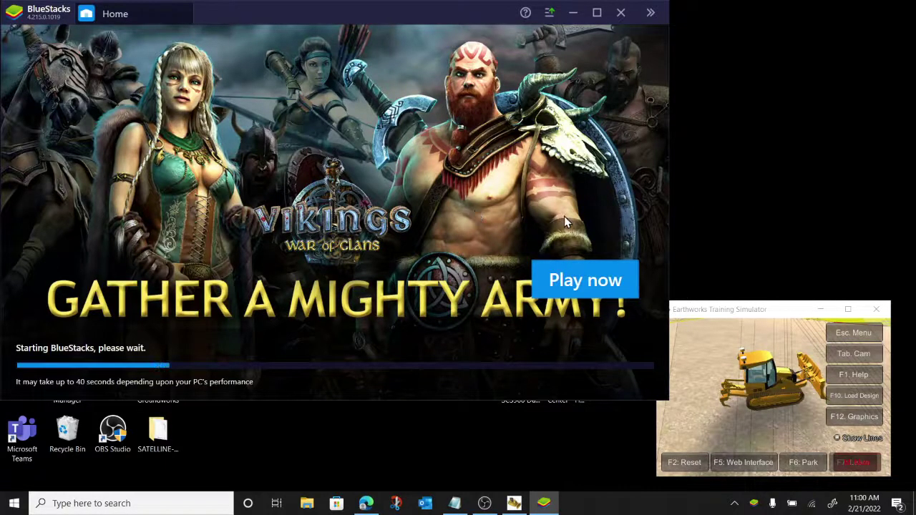
left_click_drag(665, 400, 646, 386)
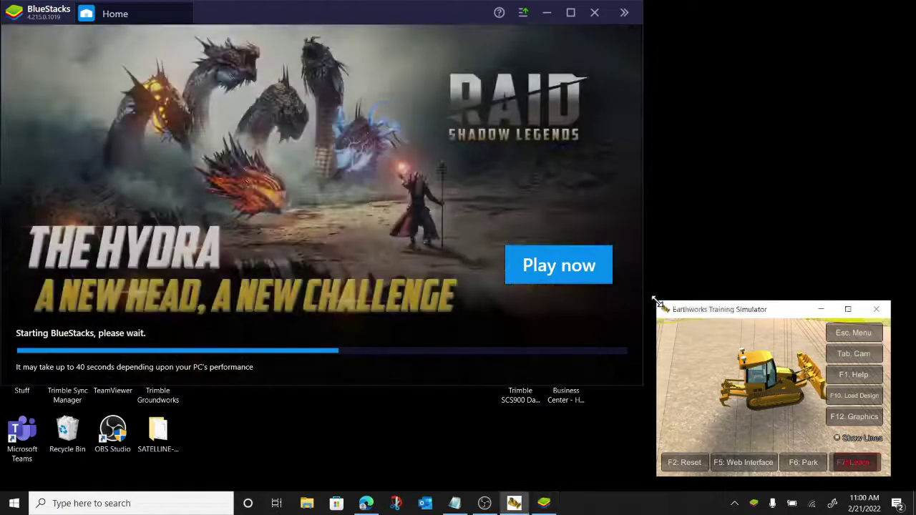
left_click_drag(656, 303, 639, 288)
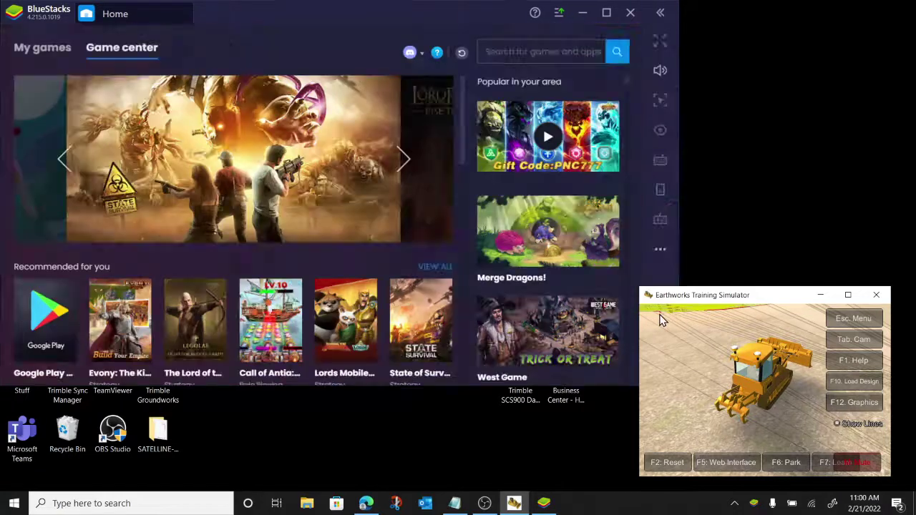
Launch the operator interface for simulator 10.0.2.2 from the Simulator Launch Assistant in BlueStacks and log in as admin
left_click(28, 47)
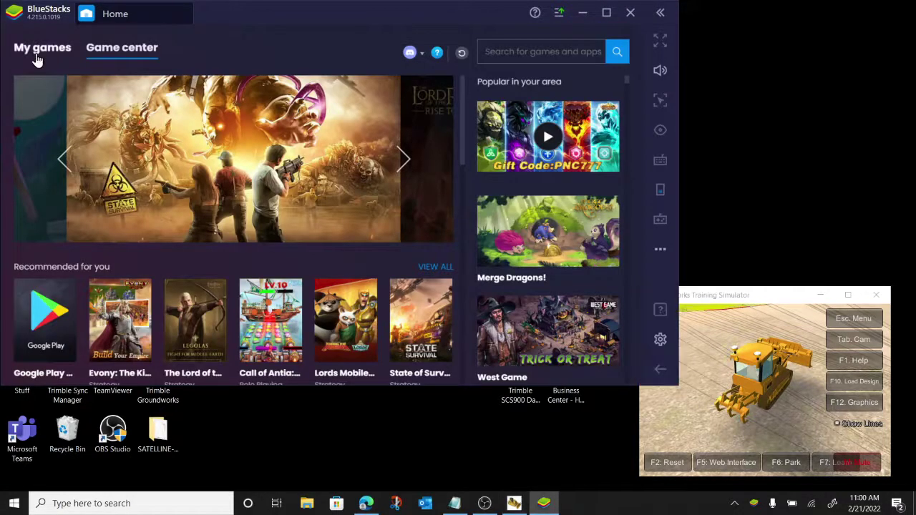
left_click(99, 121)
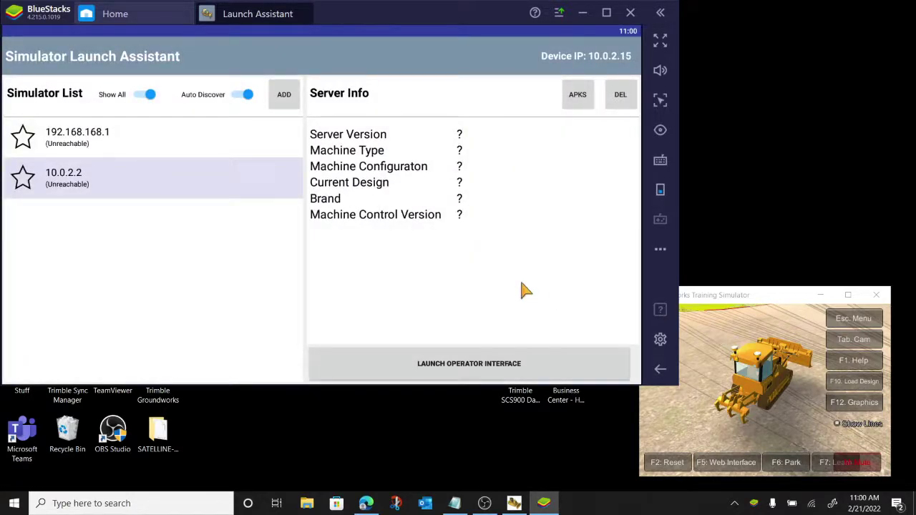
left_click(106, 184)
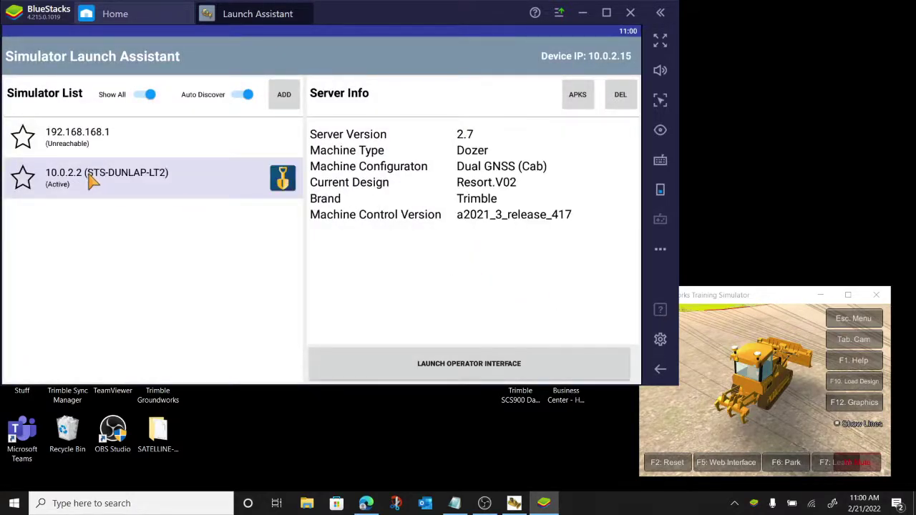
left_click(467, 368)
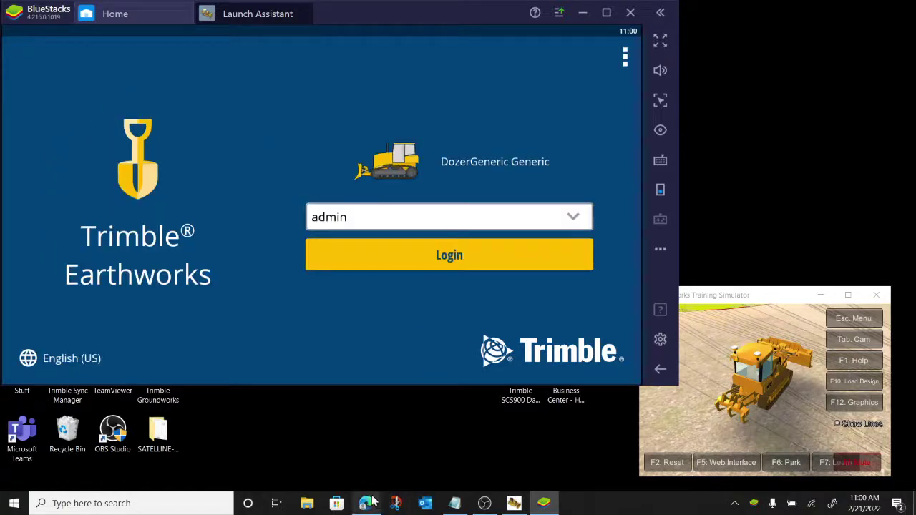
left_click(422, 264)
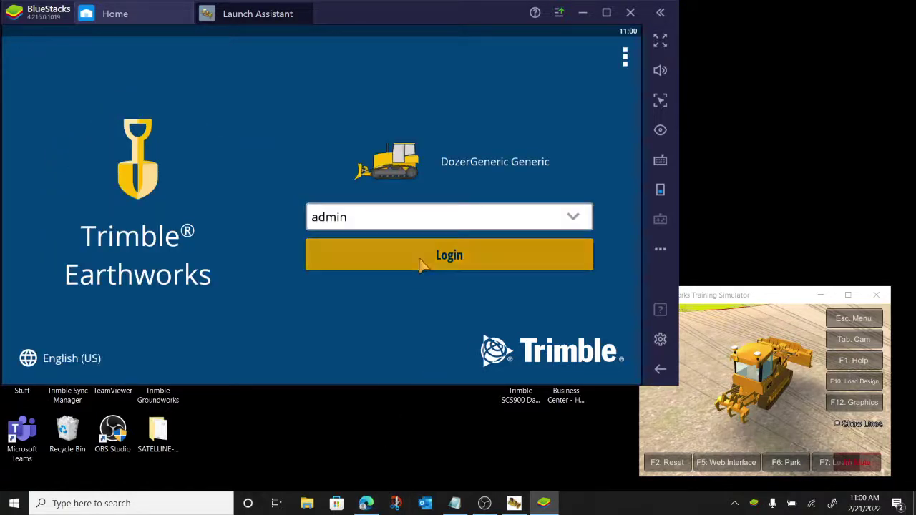
Switch to the Trimble Earthworks product bulletin in the browser and read the enlarged Design Line Preview (Cross Section View) section
left_click(365, 504)
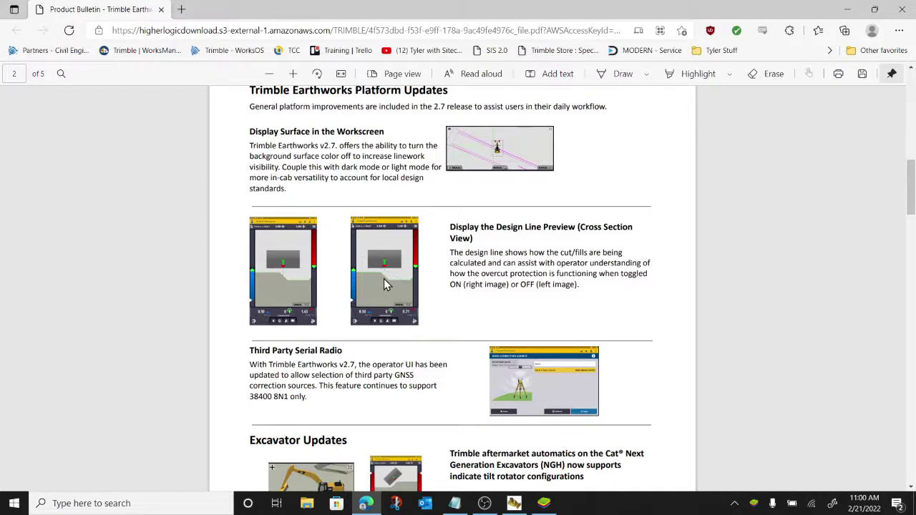
scroll(383, 284, "up", 5, "ctrl")
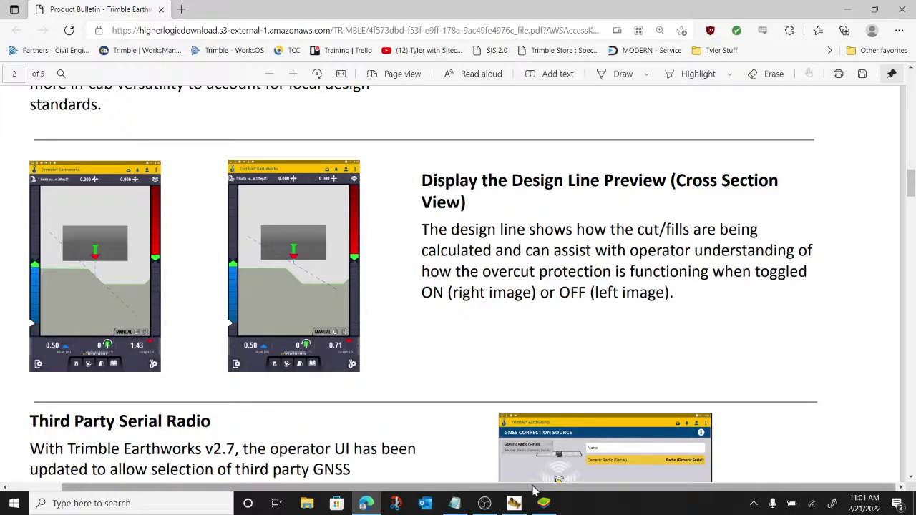
Switch back to the simulator and accept the Trimble Earthworks license agreement in the operator interface
left_click(517, 504)
left_click(515, 503)
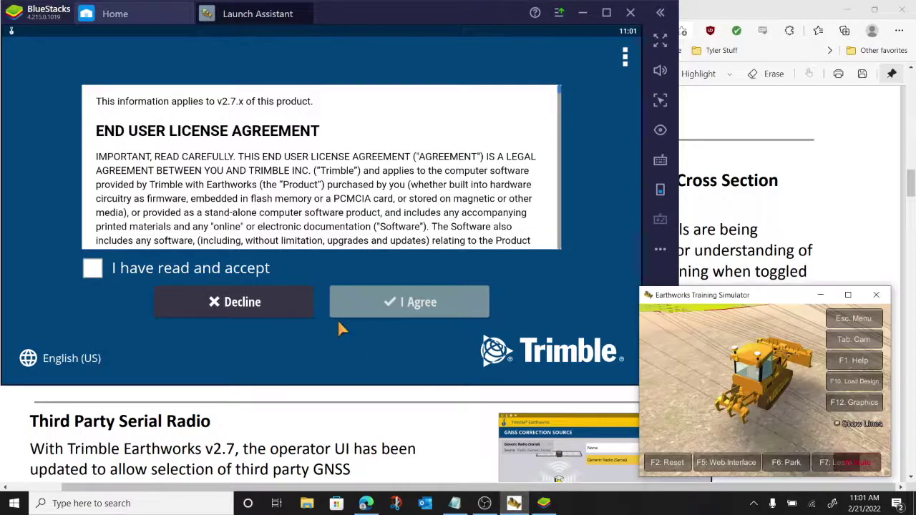
left_click(92, 268)
left_click(395, 317)
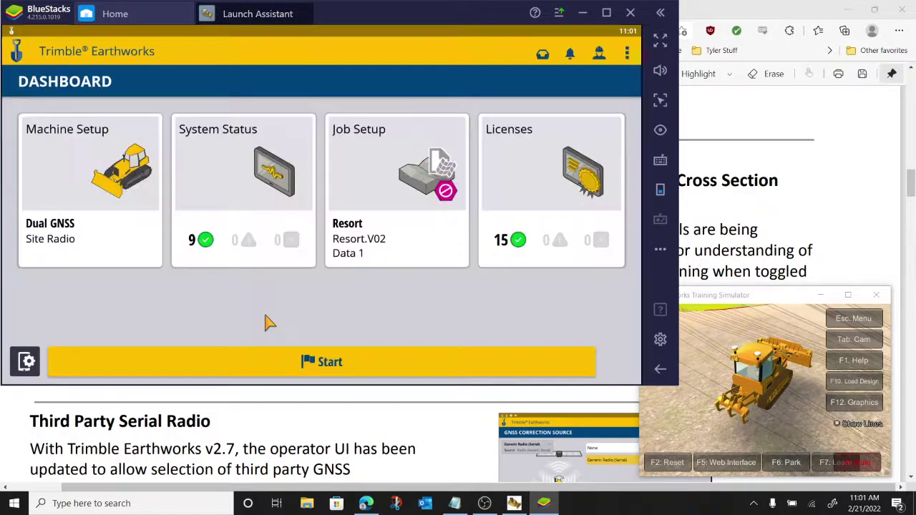
Show the simulator's cab view in a maximized window and close the Launch Assistant session in BlueStacks
left_click(853, 339)
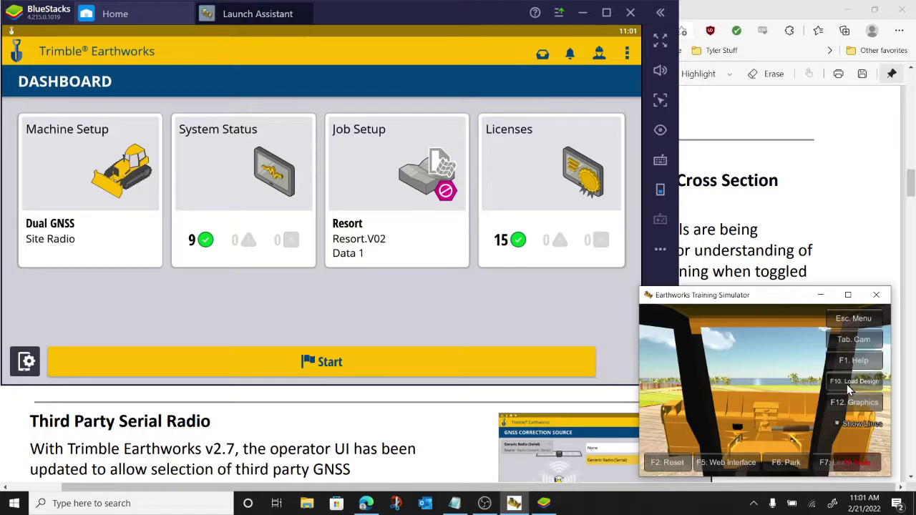
left_click(309, 9)
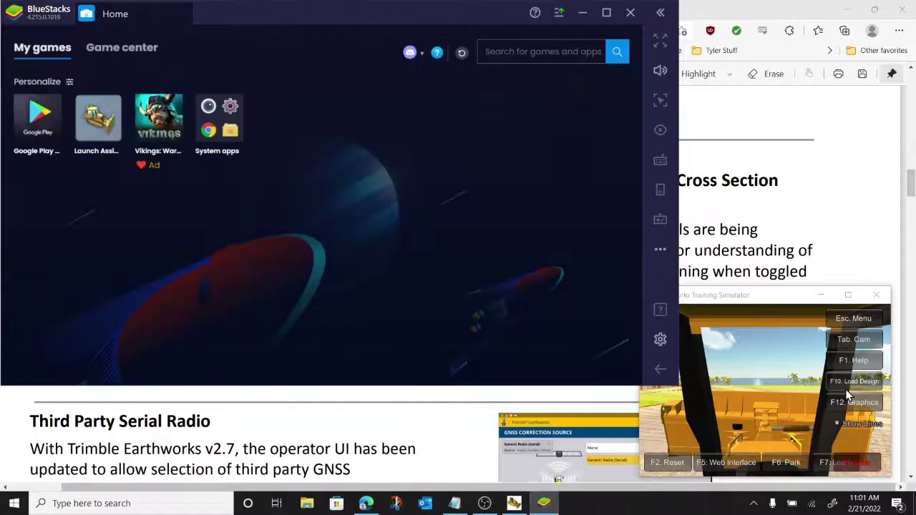
left_click(848, 295)
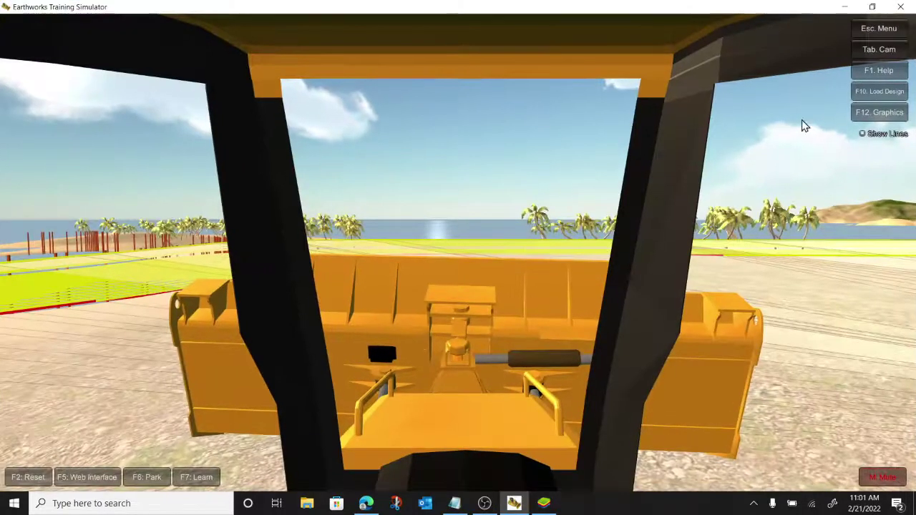
Browse for a design in the simulator and copy the Training Project folder from ProjectLibrary > Projects on USB Drive (D:)
left_click(882, 94)
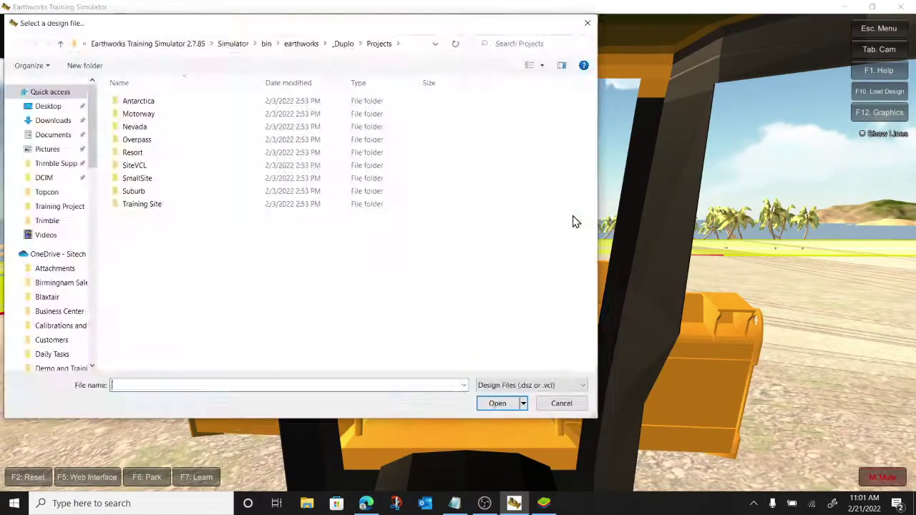
scroll(26, 256, "down", 6)
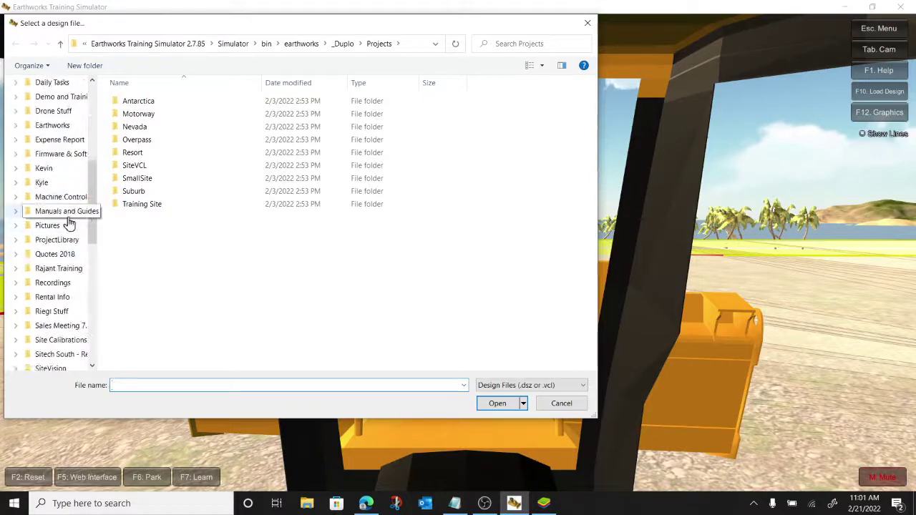
left_click_drag(90, 210, 93, 362)
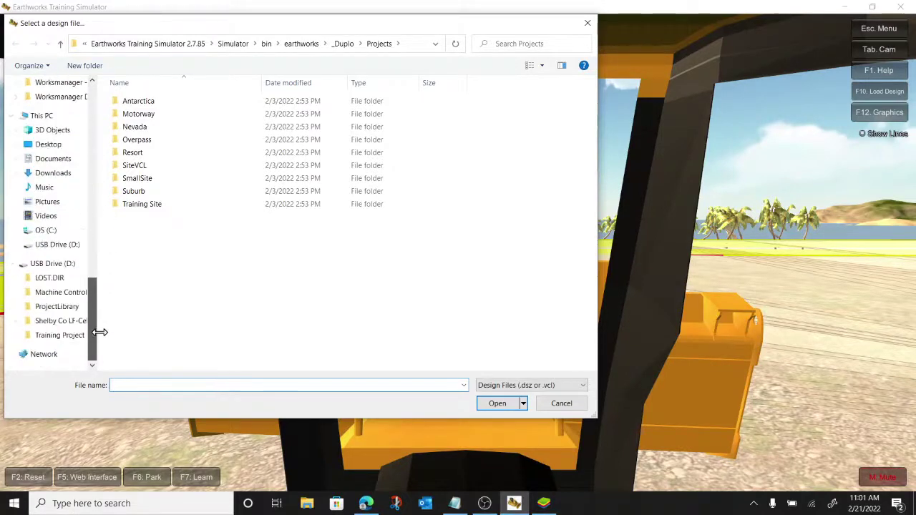
left_click(47, 264)
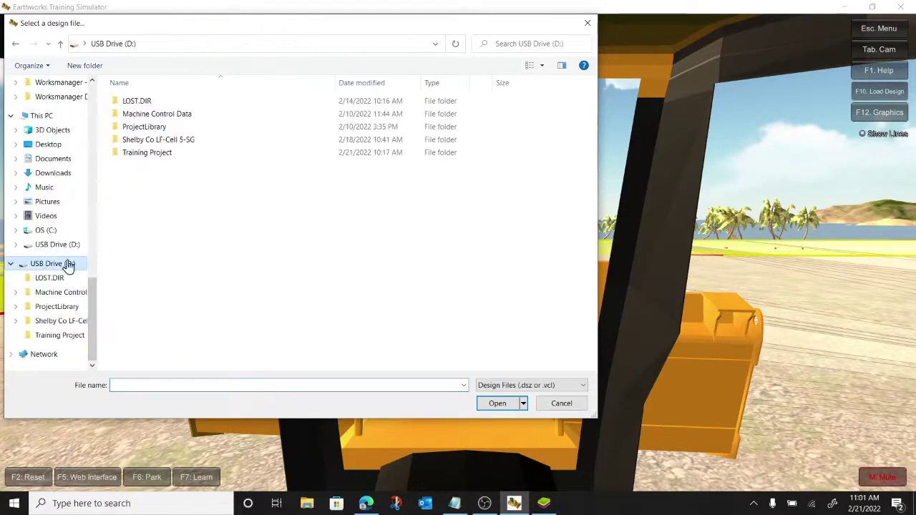
double_click(145, 129)
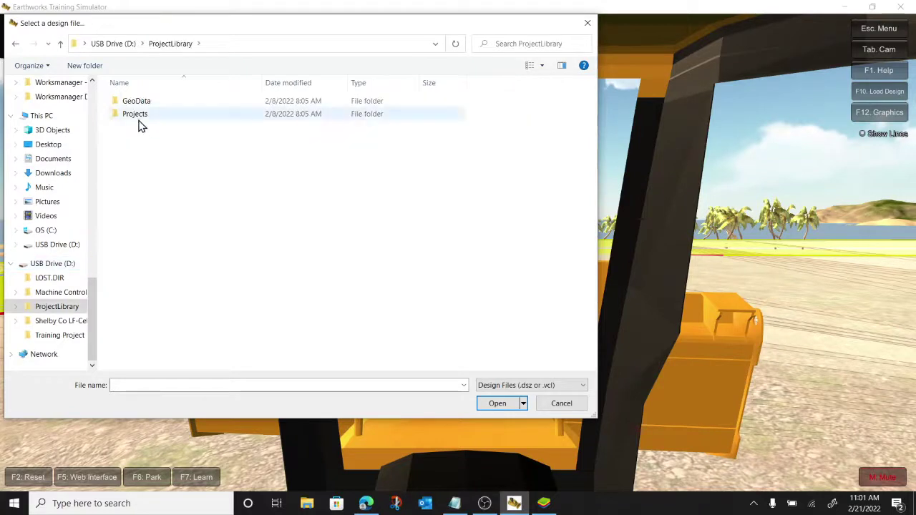
double_click(133, 116)
left_click(155, 129)
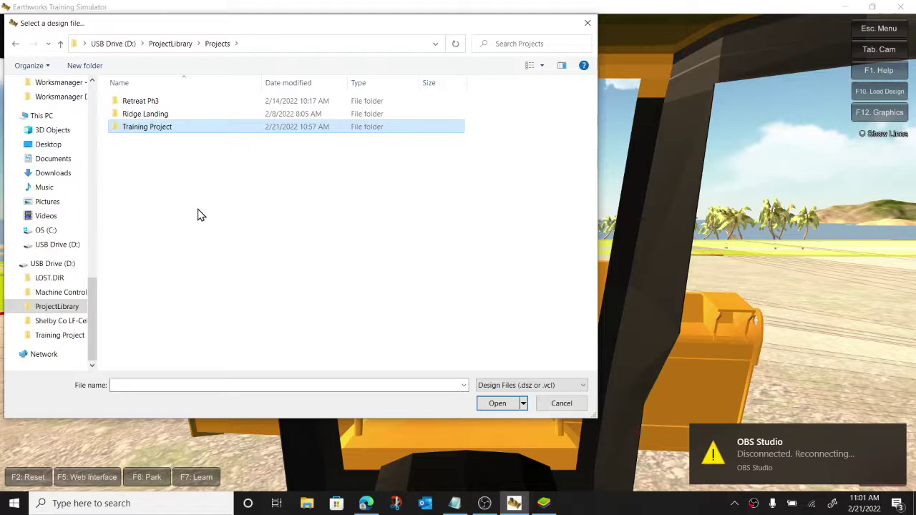
Paste the Training Project folder into the simulator's own Projects folder, check its contents and close the design file dialog without loading a file
left_click(22, 44)
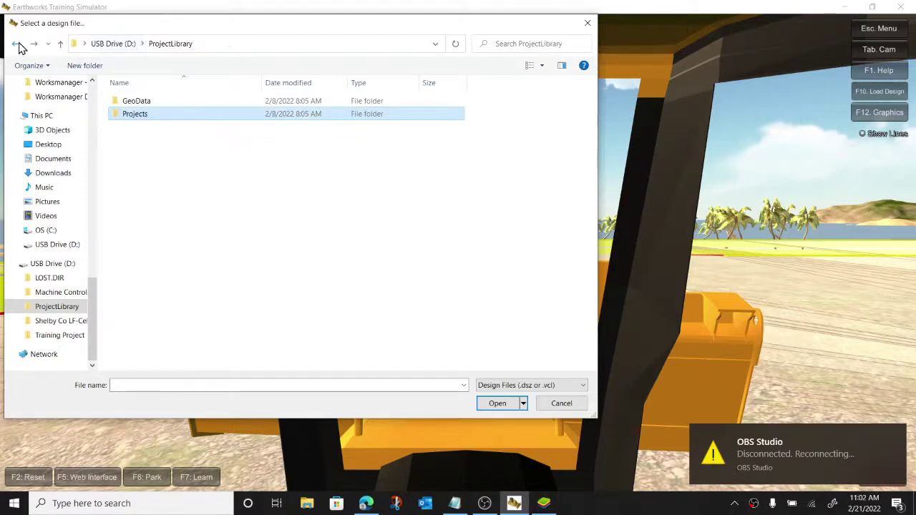
left_click(21, 44)
left_click(21, 44)
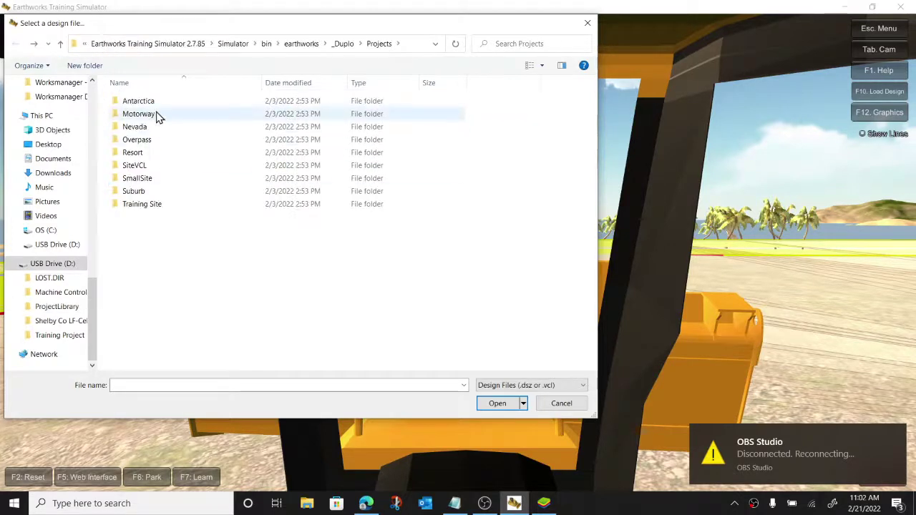
key("ctrl+v")
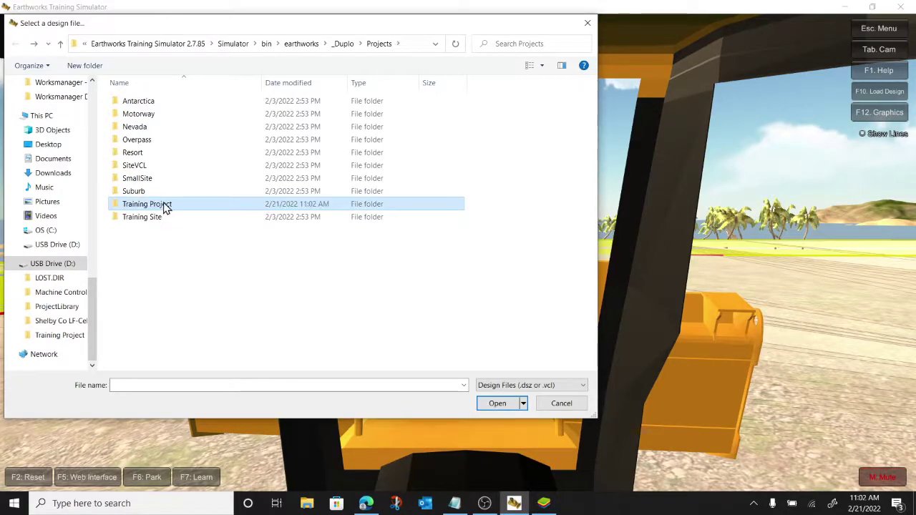
double_click(164, 206)
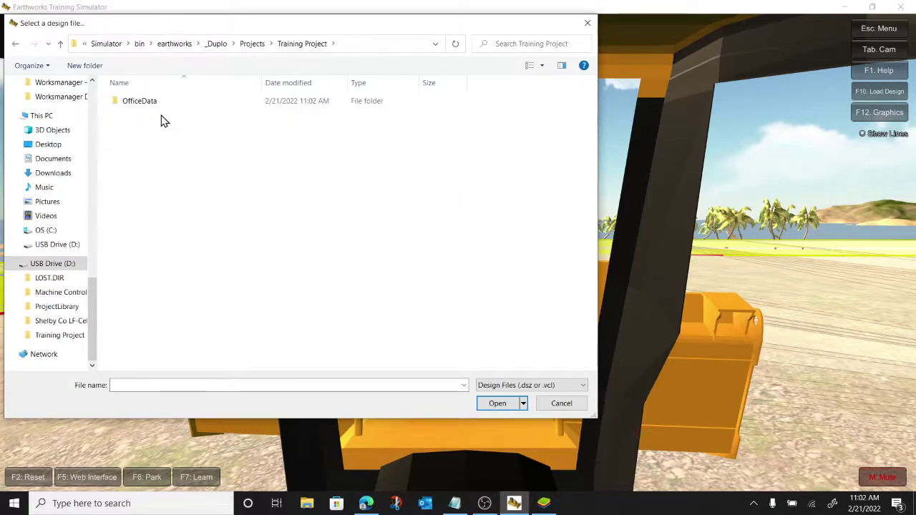
left_click(556, 404)
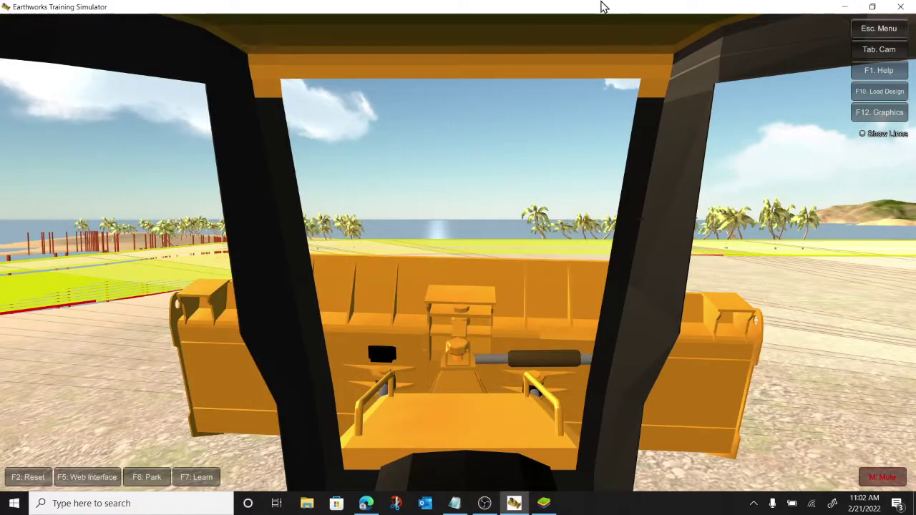
Restore the smaller simulator window, then relaunch the operator interface and log in, with the browser minimized
left_click(872, 7)
left_click(99, 118)
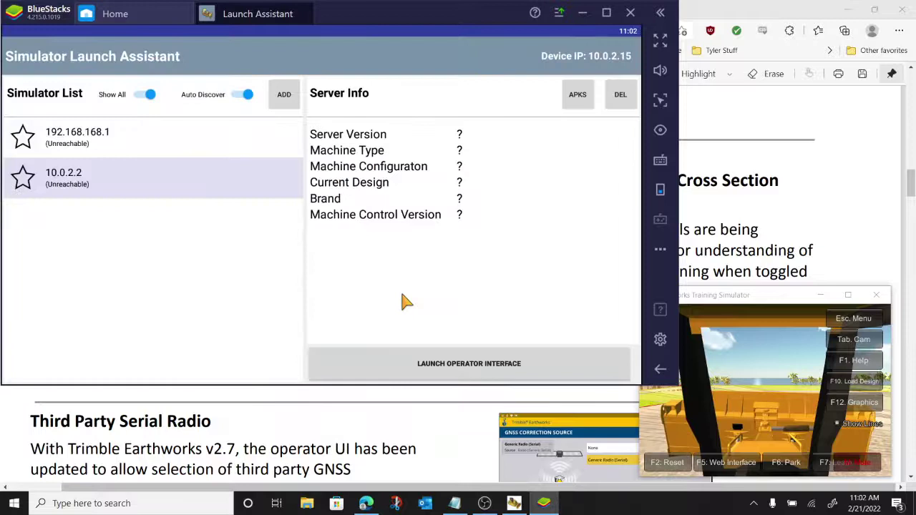
left_click(419, 366)
left_click(667, 327)
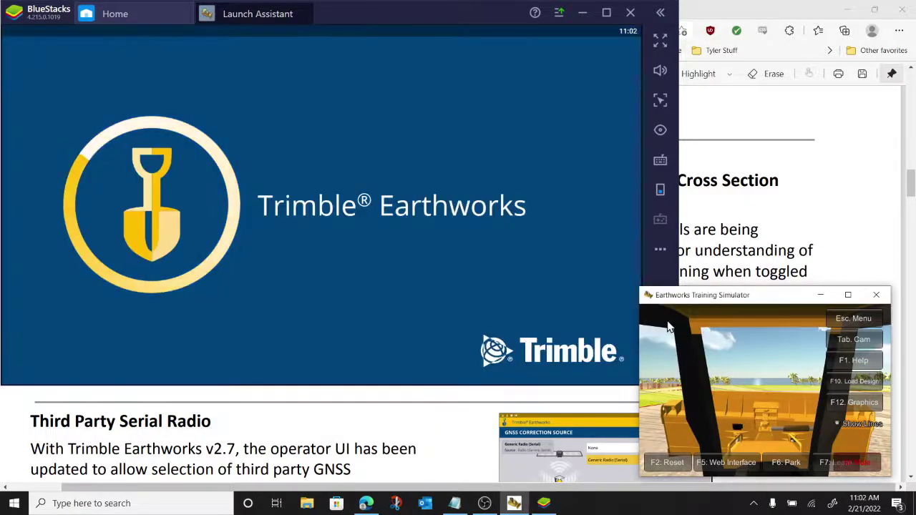
left_click(837, 11)
left_click(399, 255)
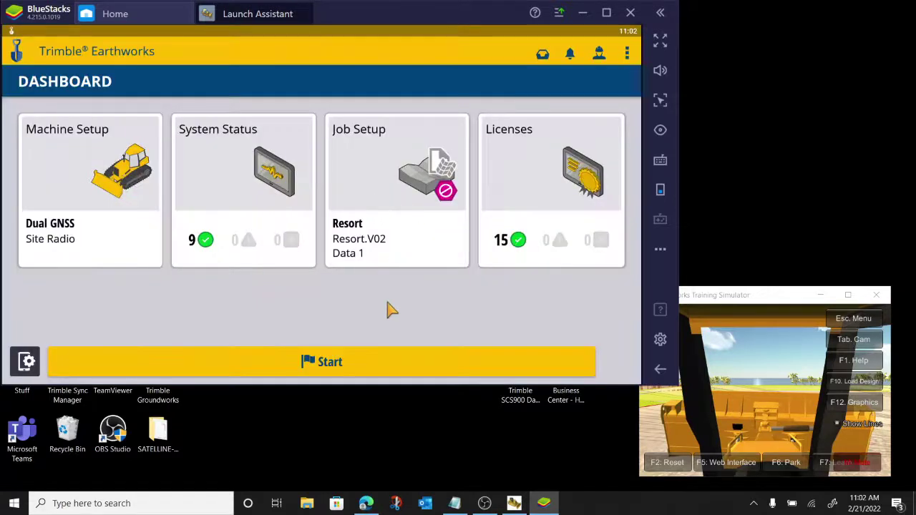
Set the job to Training Project with the Site Grading design, Ridge Landing Combined surface and no master alignment, and apply it
left_click(398, 200)
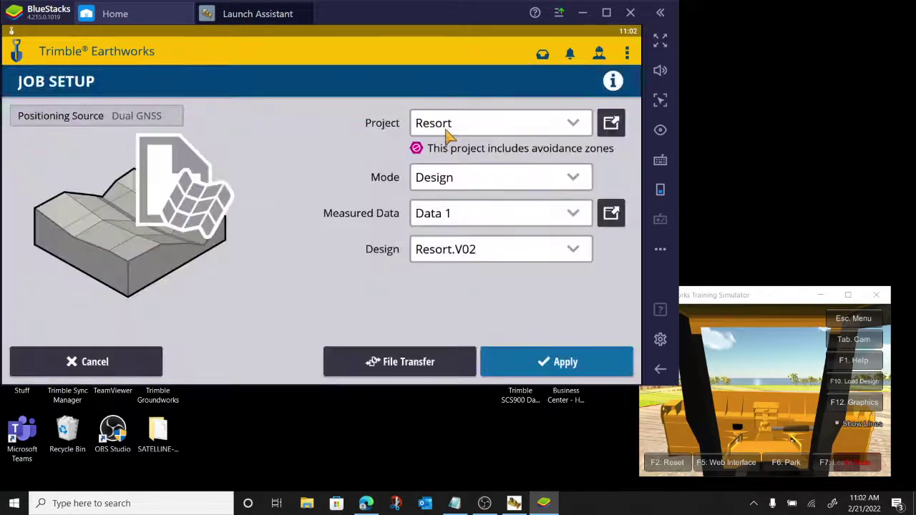
left_click(448, 132)
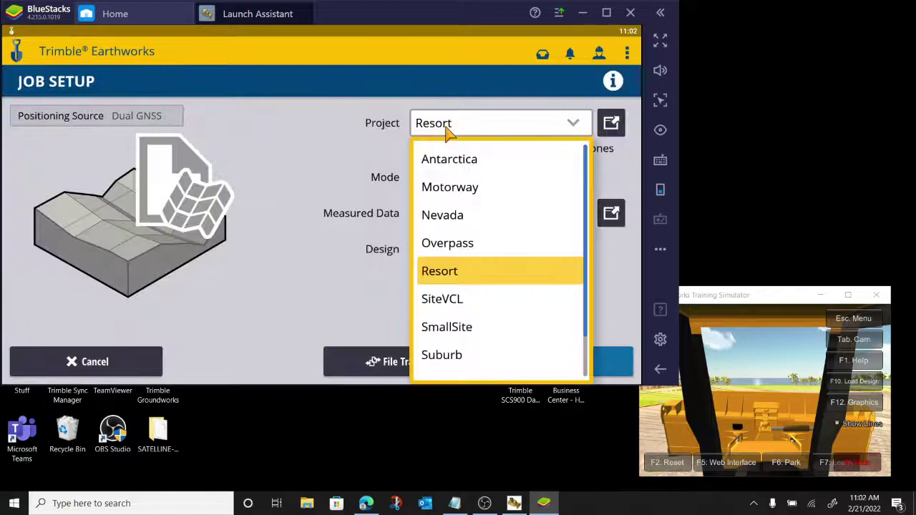
scroll(478, 255, "down", 2)
left_click(486, 335)
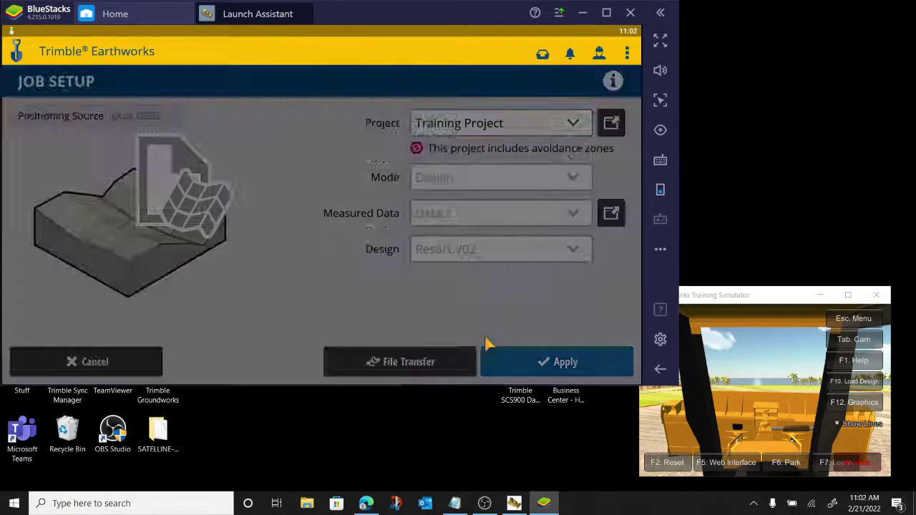
left_click(457, 236)
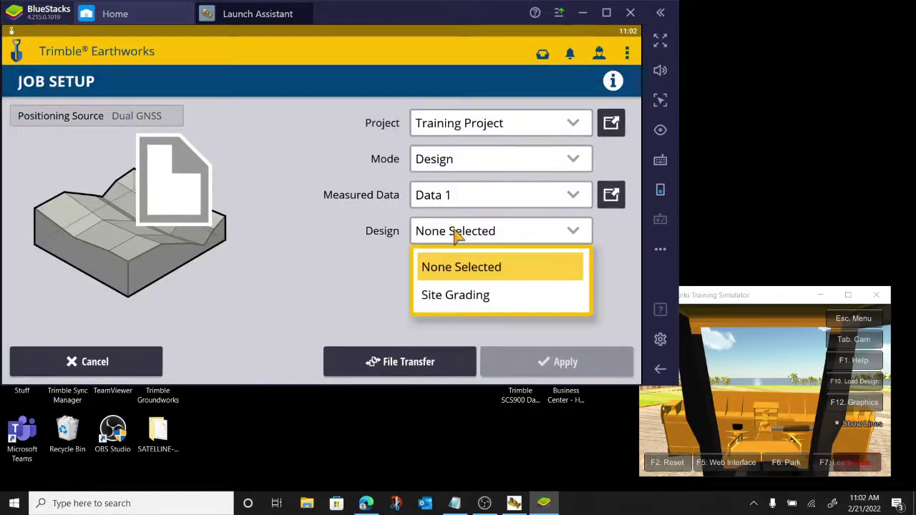
left_click(468, 297)
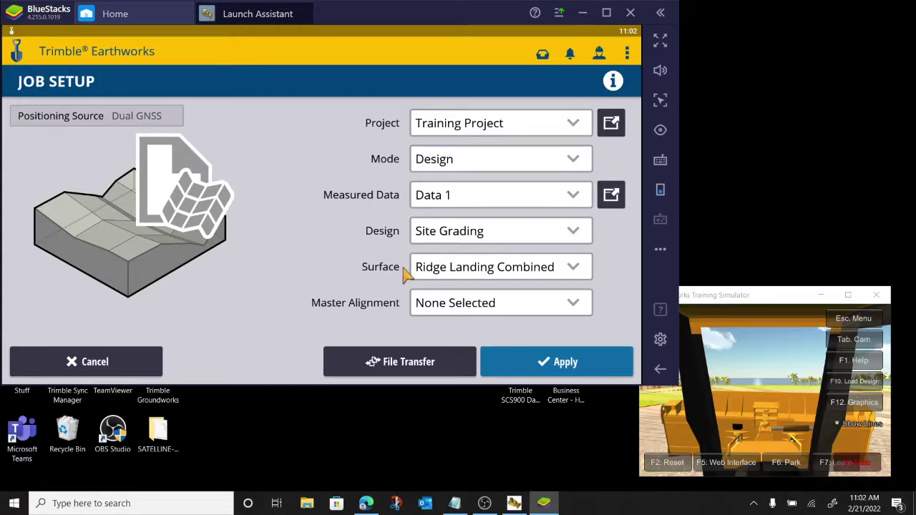
left_click(496, 276)
left_click(479, 307)
left_click(555, 369)
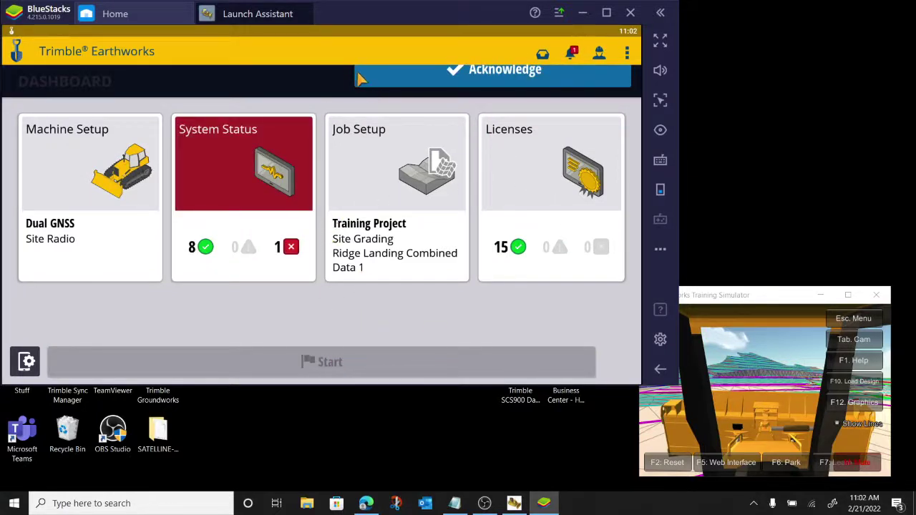
Clear the dashboard notification, start the work screen for Site Grading and rotate its 3D view around the dozer
left_click(570, 56)
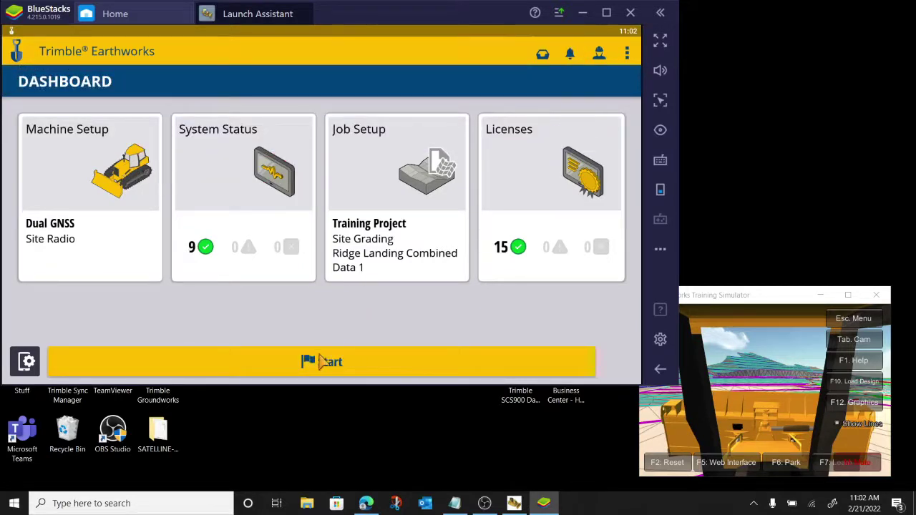
left_click(325, 363)
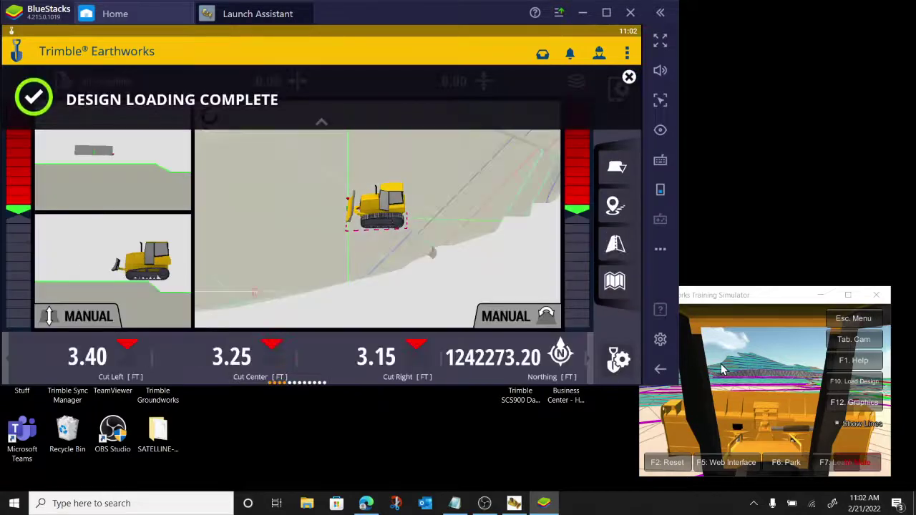
left_click(722, 369)
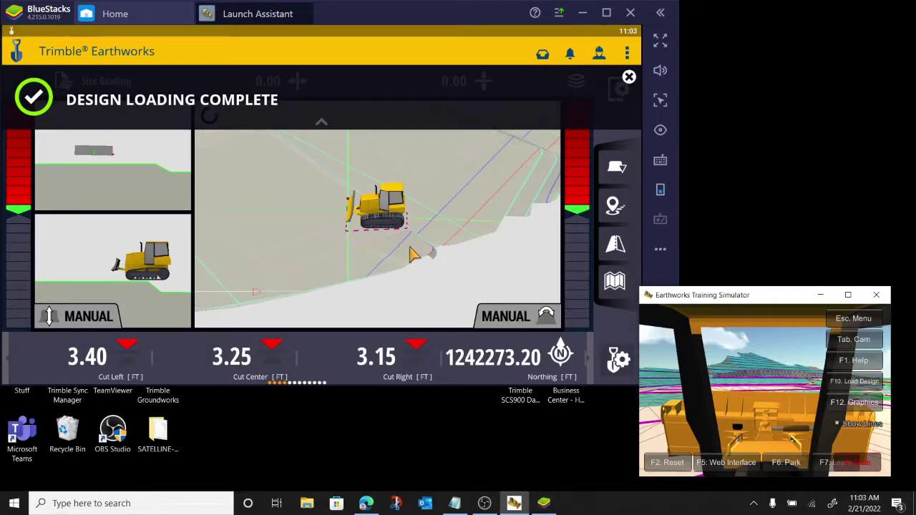
left_click_drag(405, 243, 375, 197)
Drive the dozer forward a short distance and switch the simulator camera to the exterior view behind the machine
left_click(751, 395)
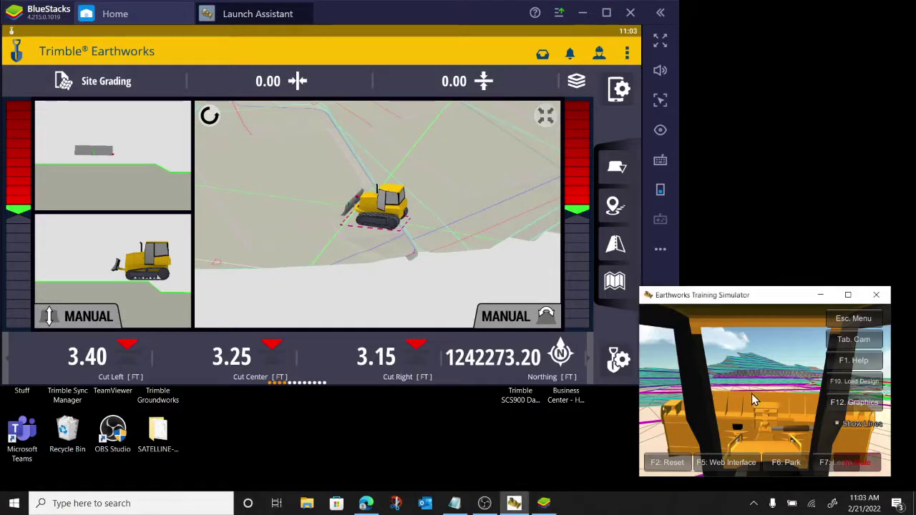
key("w")
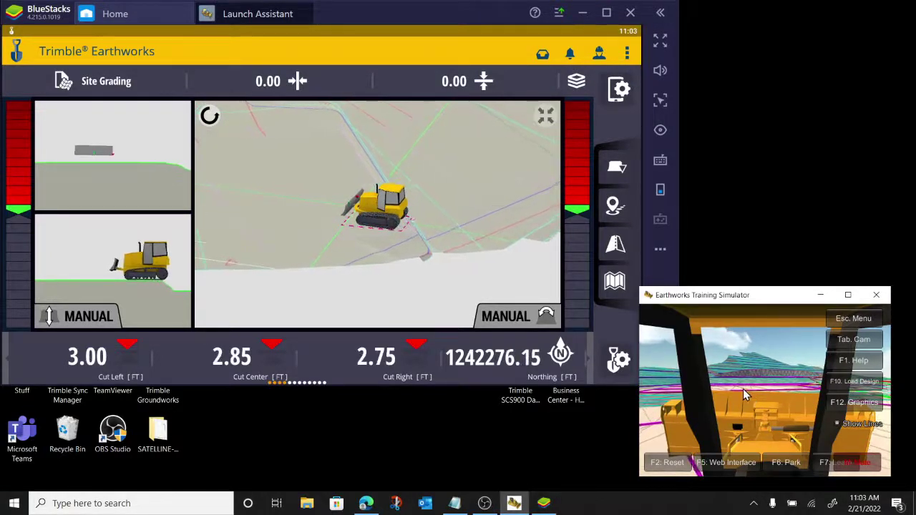
key("w")
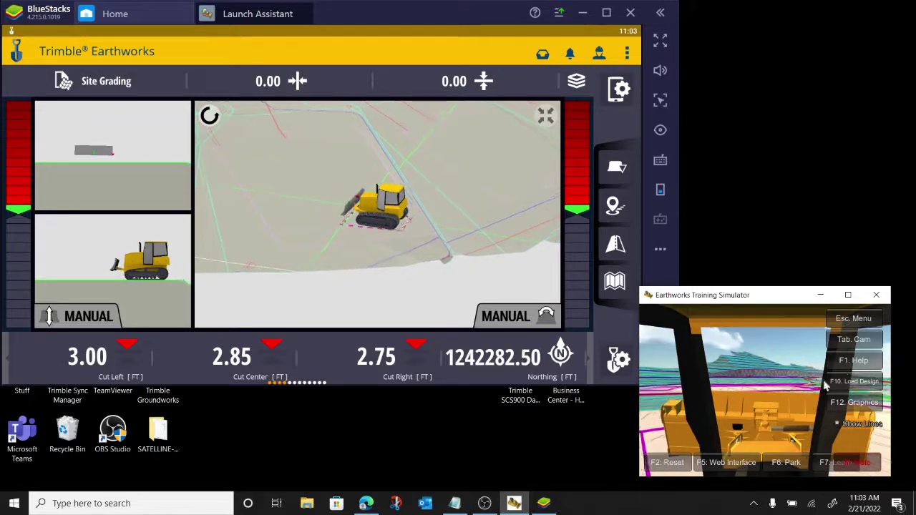
left_click(858, 347)
left_click(858, 347)
left_click(858, 347)
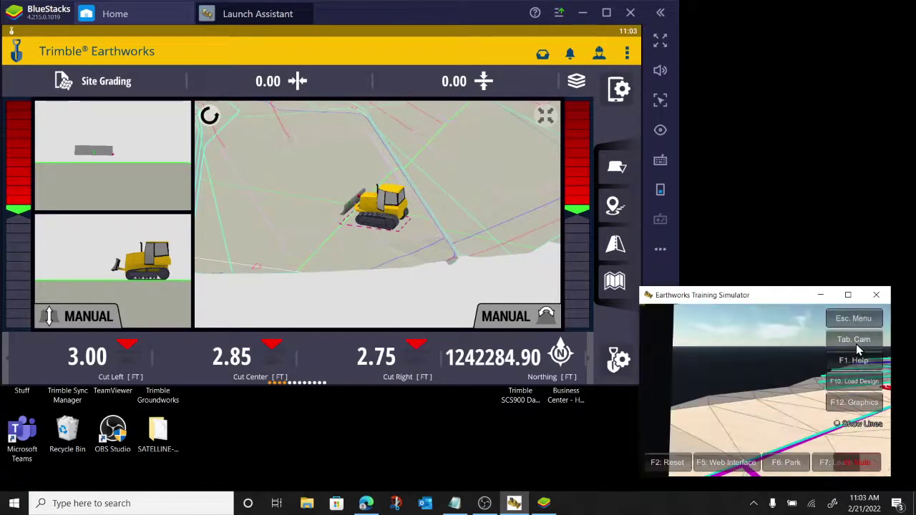
left_click(858, 347)
left_click(858, 347)
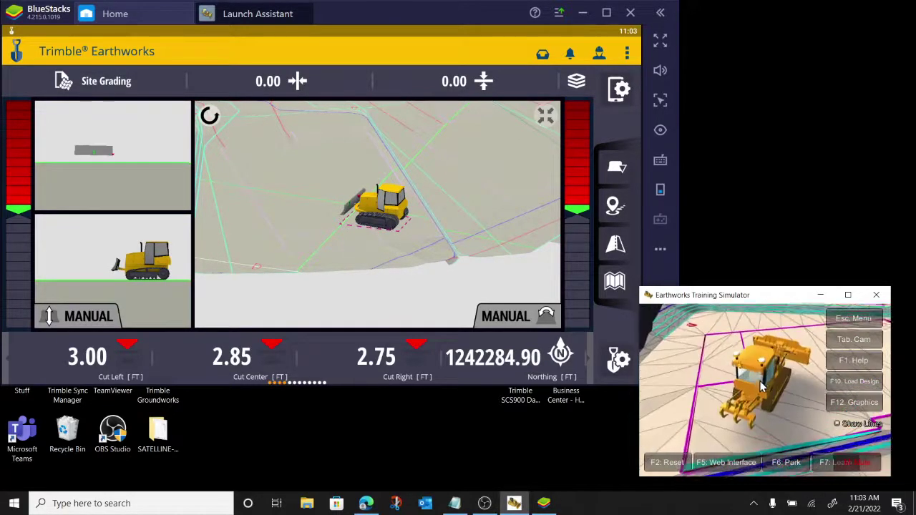
Drive the dozer forward with a slight left turn until it crosses the band of slope lines ahead
key("w")
key("a")
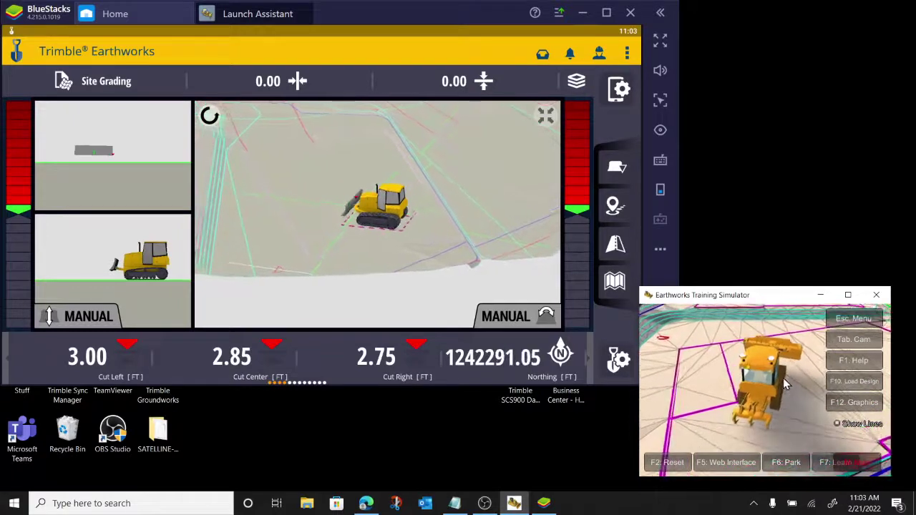
key("w")
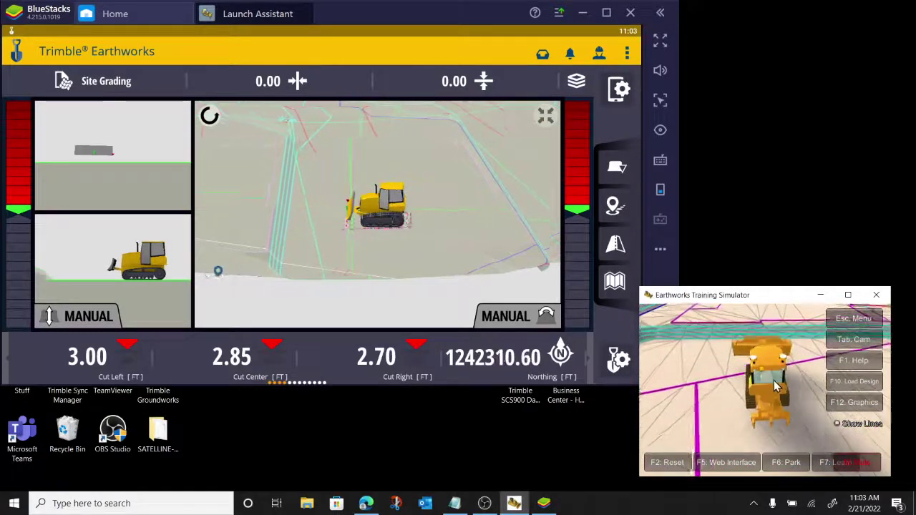
key("w")
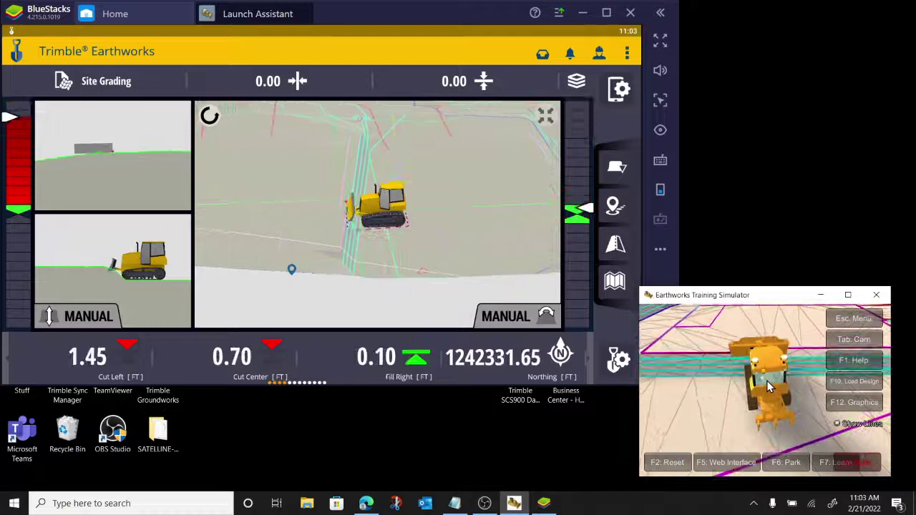
key("w")
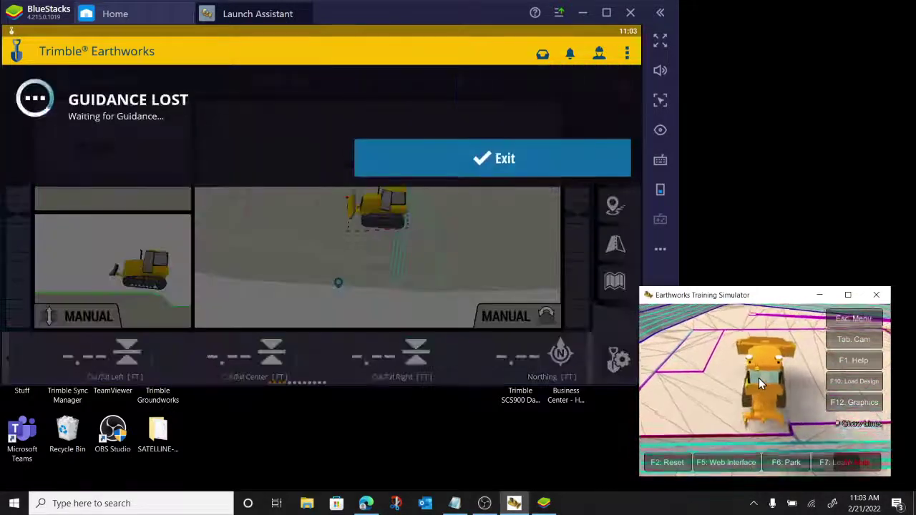
Turn the dozer slightly, drive it forward a short distance and swing the simulator camera round to a wider side view
key("d")
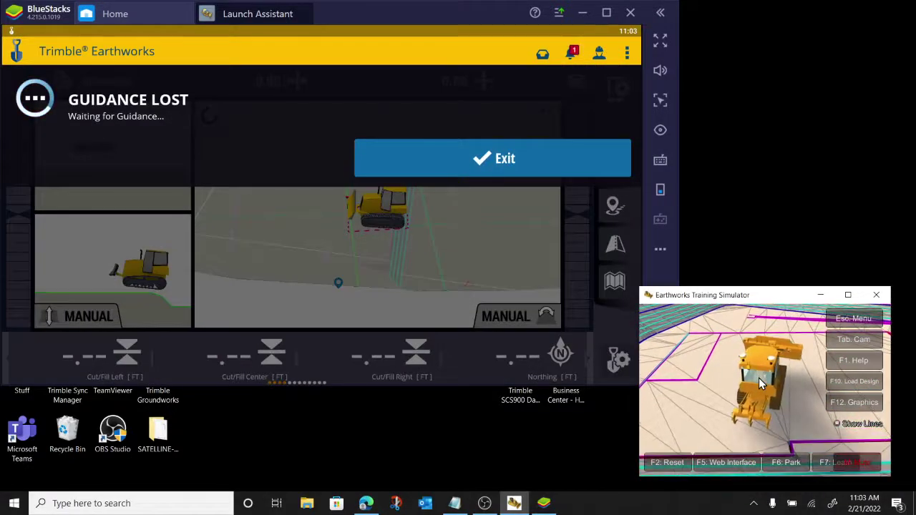
key("a")
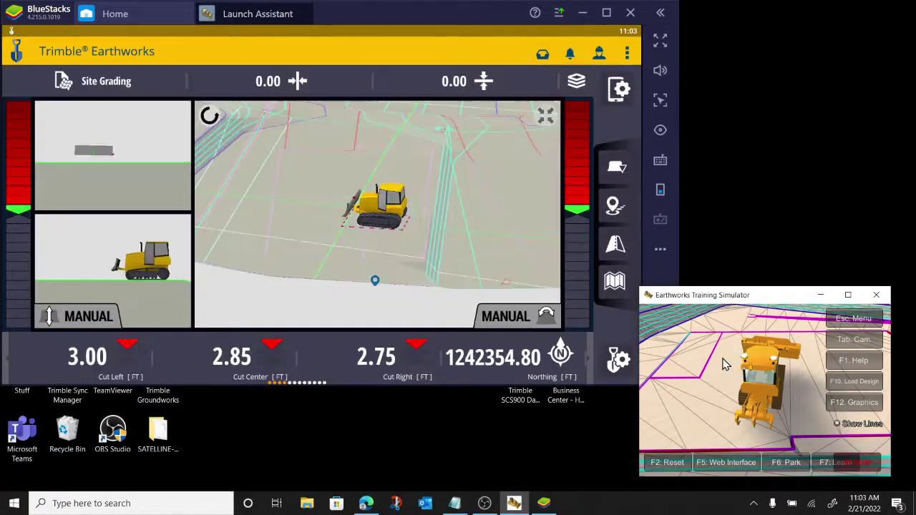
key("w")
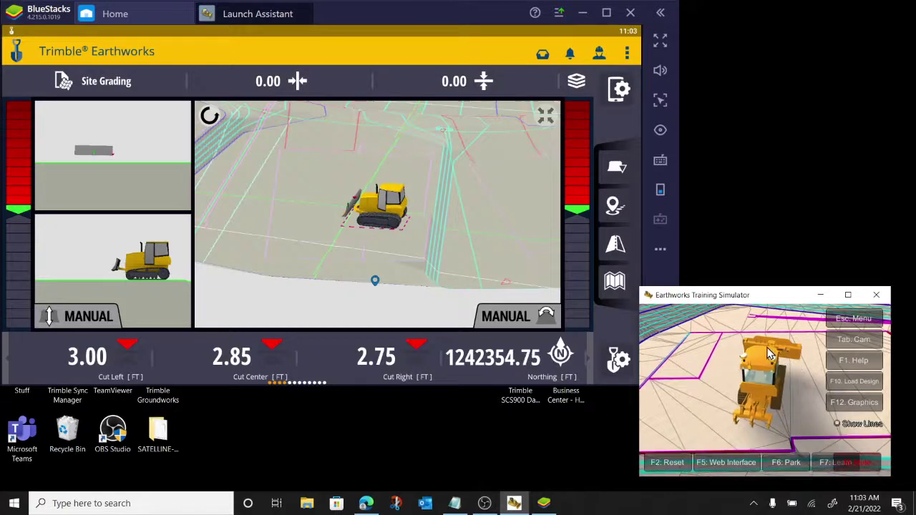
left_click_drag(780, 360, 800, 357)
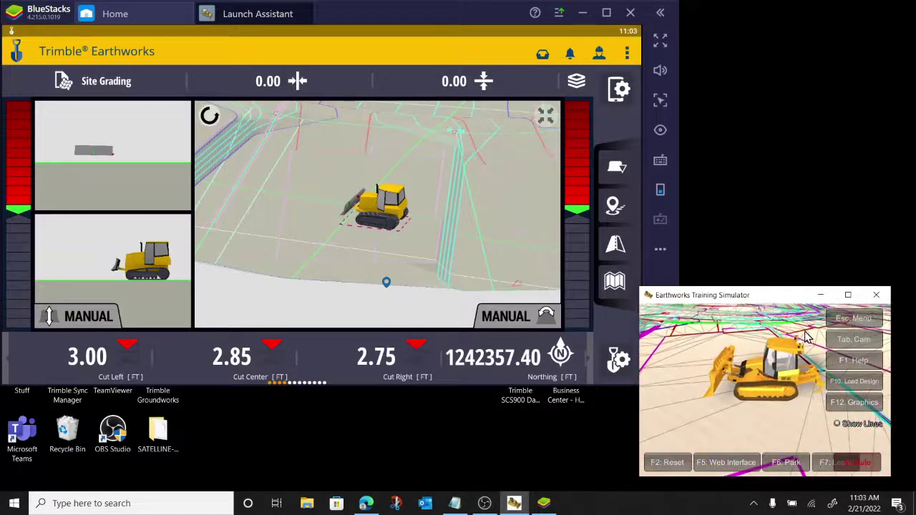
scroll(705, 347, "down", 3)
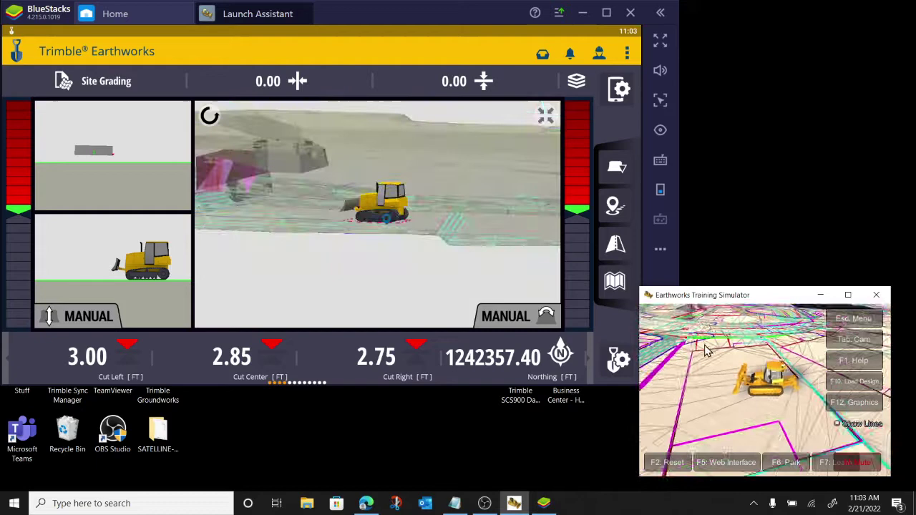
Rotate and zoom out the work screen's 3D view to examine the whole site design around the dozer
left_click_drag(458, 234, 408, 255)
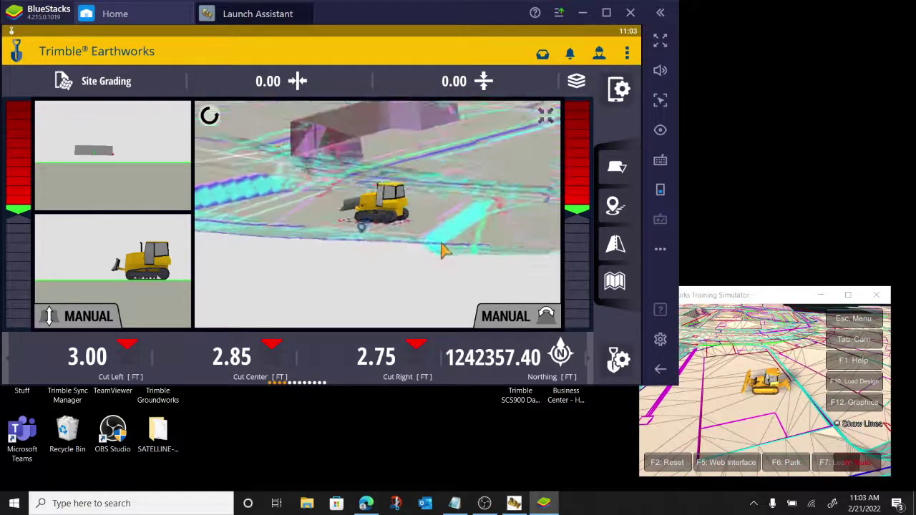
scroll(357, 171, "down", 2)
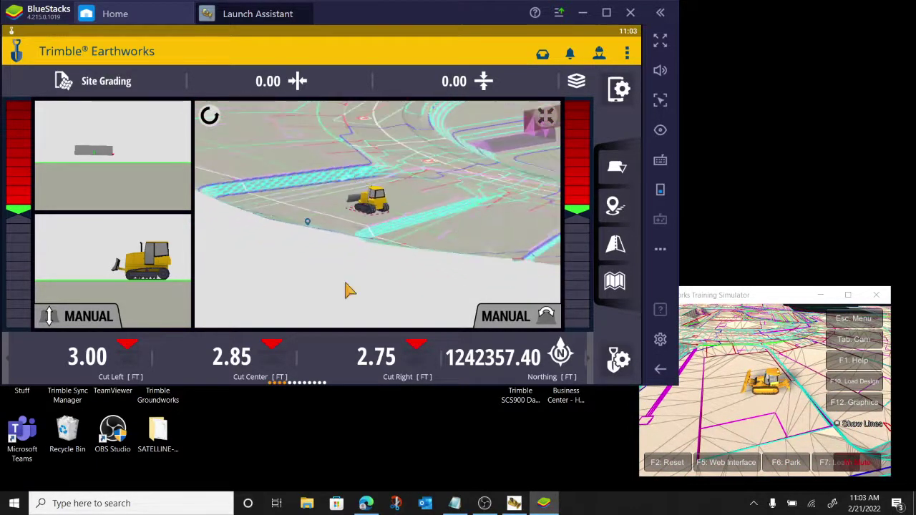
scroll(348, 291, "down", 3)
scroll(322, 259, "down", 2)
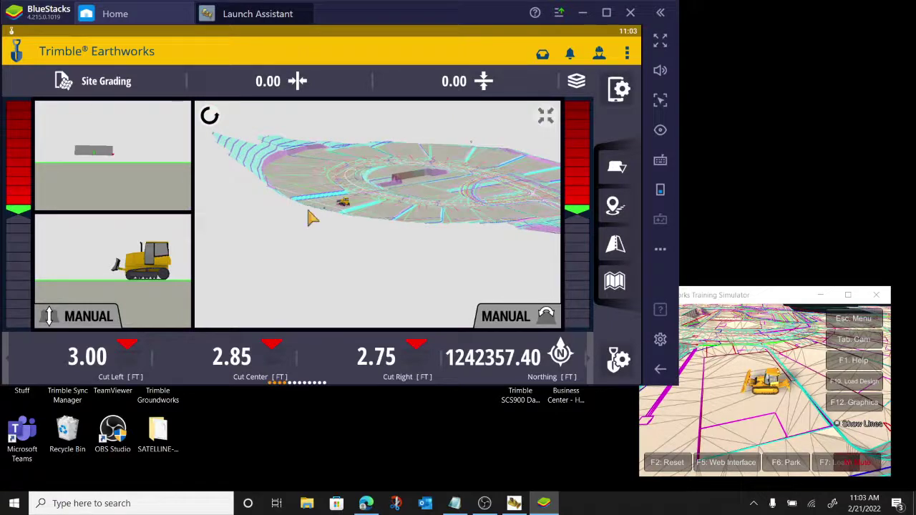
left_click_drag(312, 218, 441, 293)
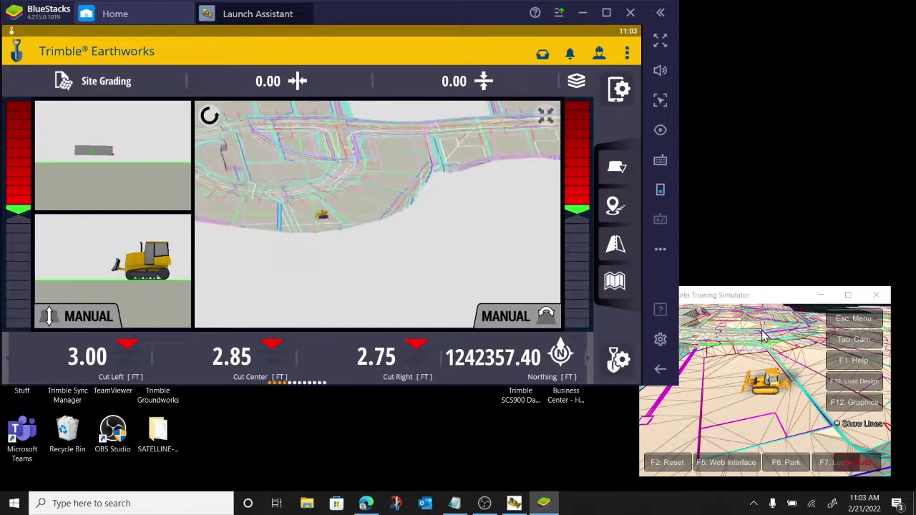
Relocate the simulated dozer to the road area of the site and recentre the work screen's 3D view on it
left_click(764, 338)
left_click(763, 324)
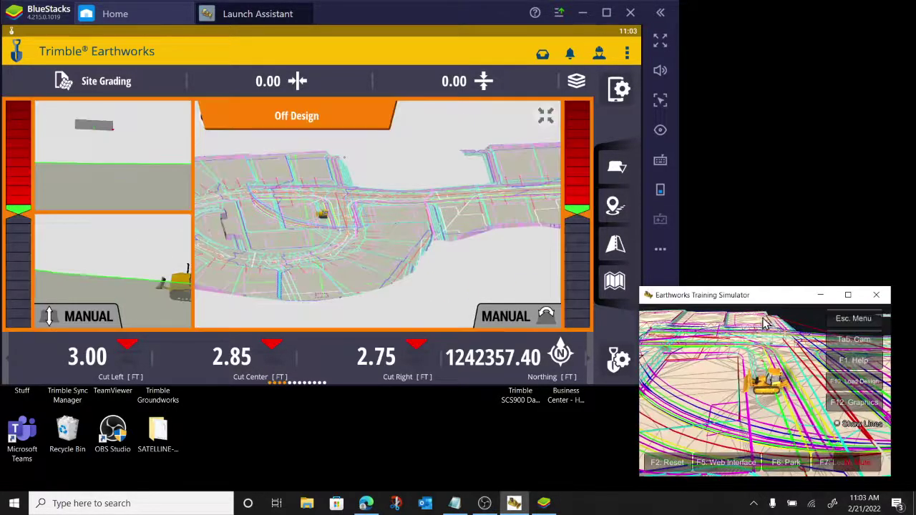
left_click(775, 386)
left_click_drag(774, 387, 790, 404)
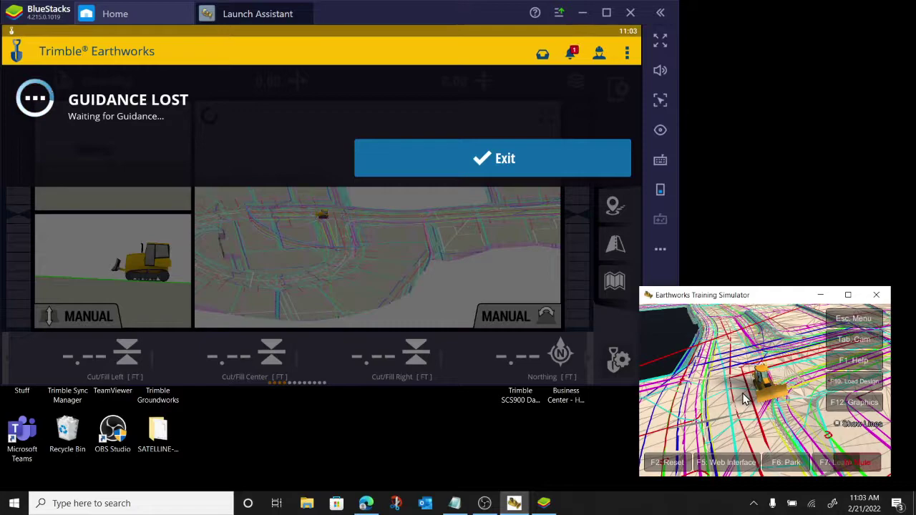
left_click_drag(772, 363, 791, 336)
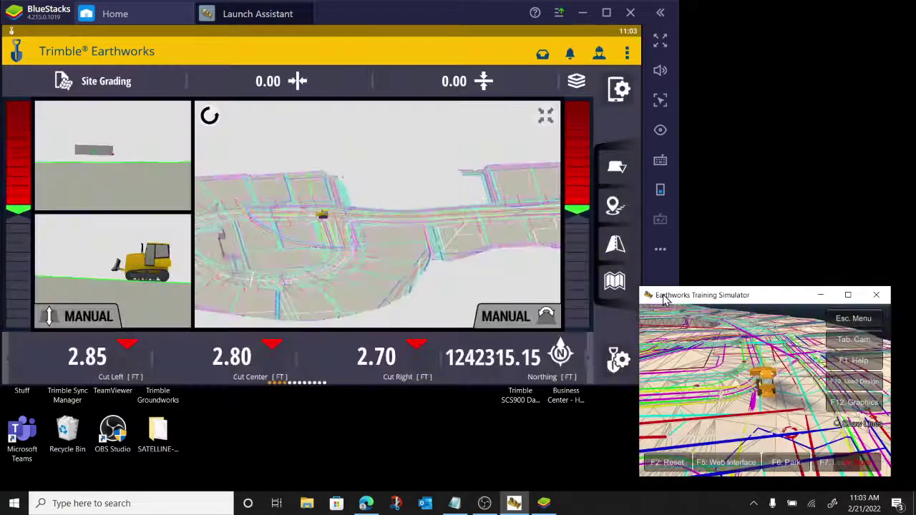
left_click(545, 122)
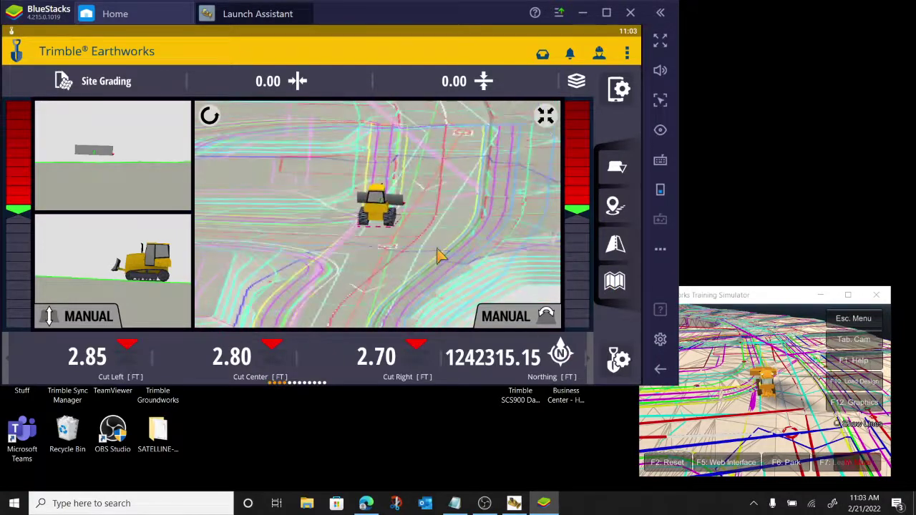
Open the Layers Manager from the work settings and hide all linework layers
left_click(619, 362)
scroll(454, 289, "down", 5)
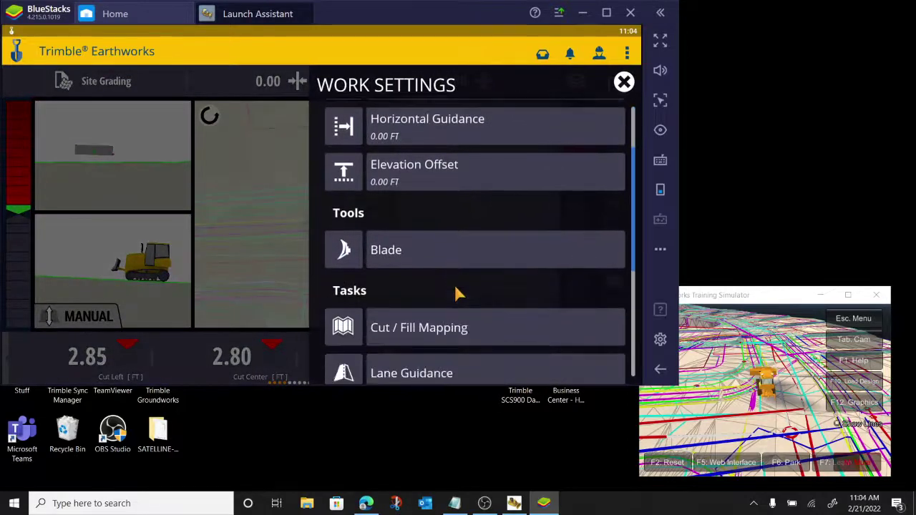
left_click_drag(455, 156, 461, 116)
left_click_drag(453, 303, 462, 183)
left_click(425, 310)
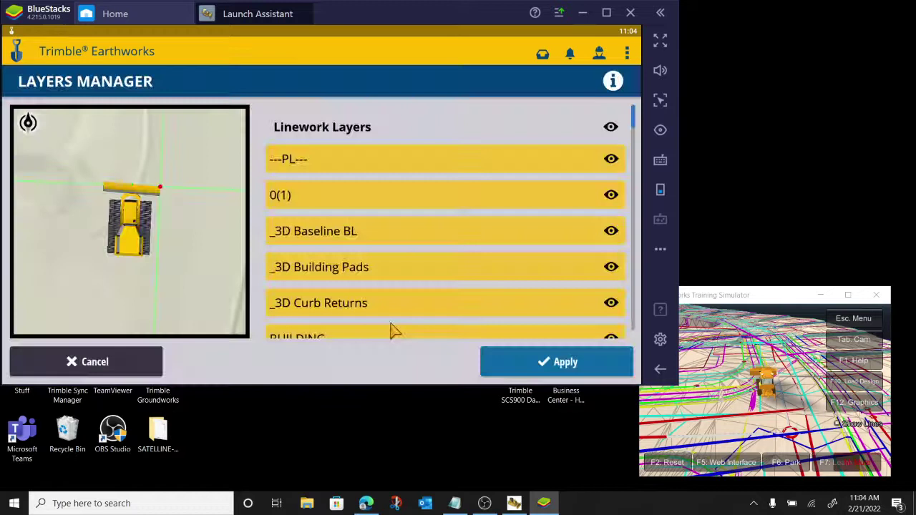
left_click(610, 129)
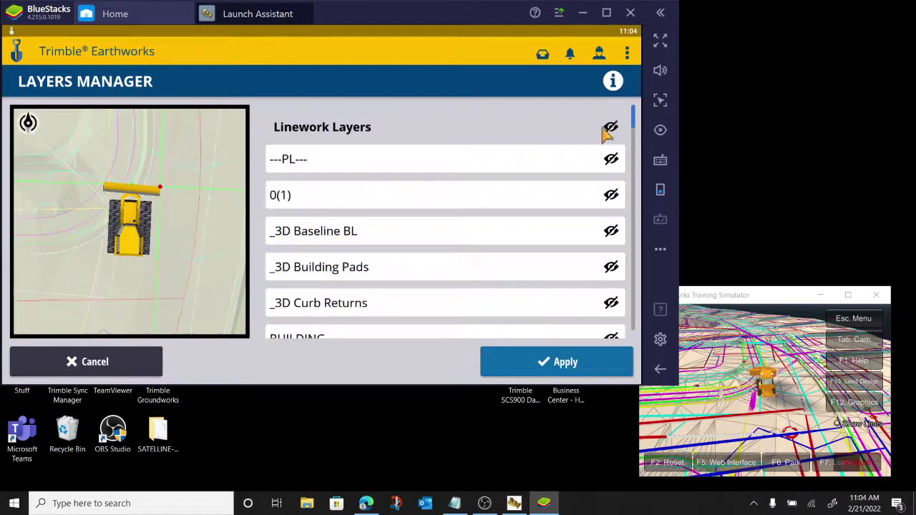
Make the P-LOTS and P-SIDEWALK linework layers visible
left_click_drag(460, 290, 463, 184)
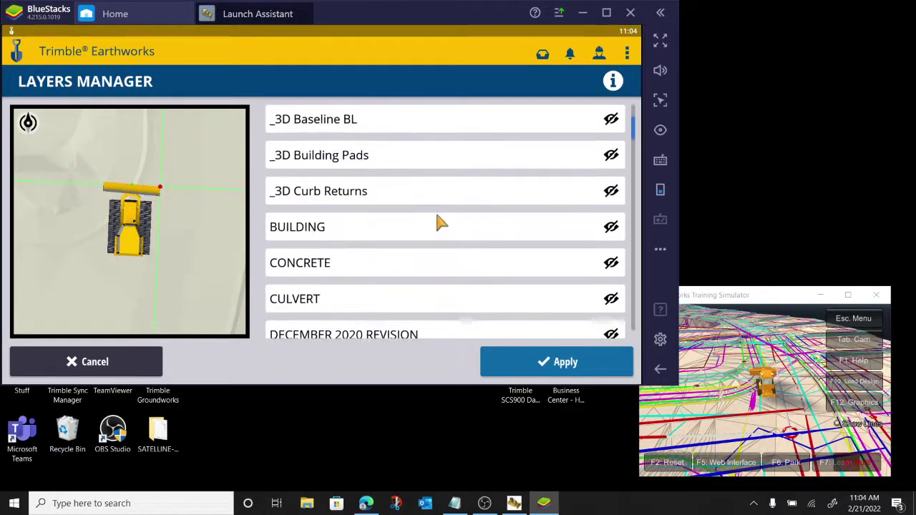
scroll(440, 224, "down", 10)
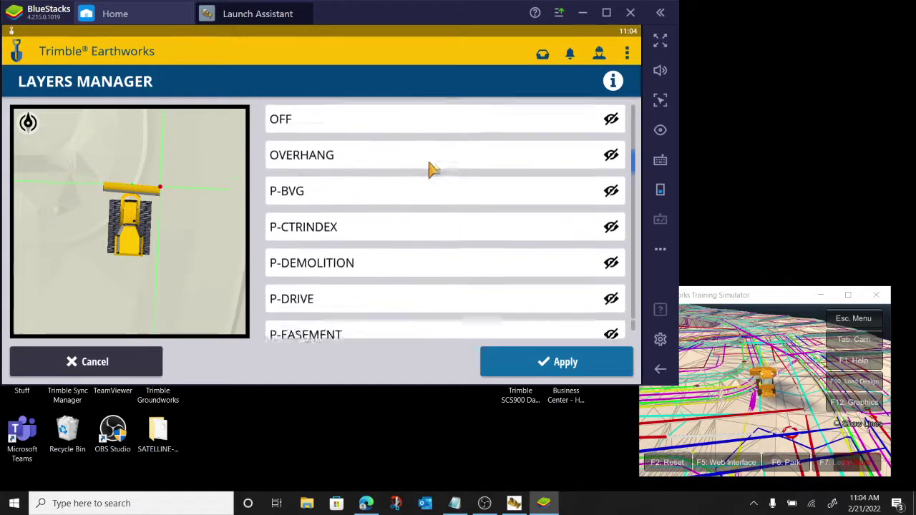
scroll(429, 169, "down", 7)
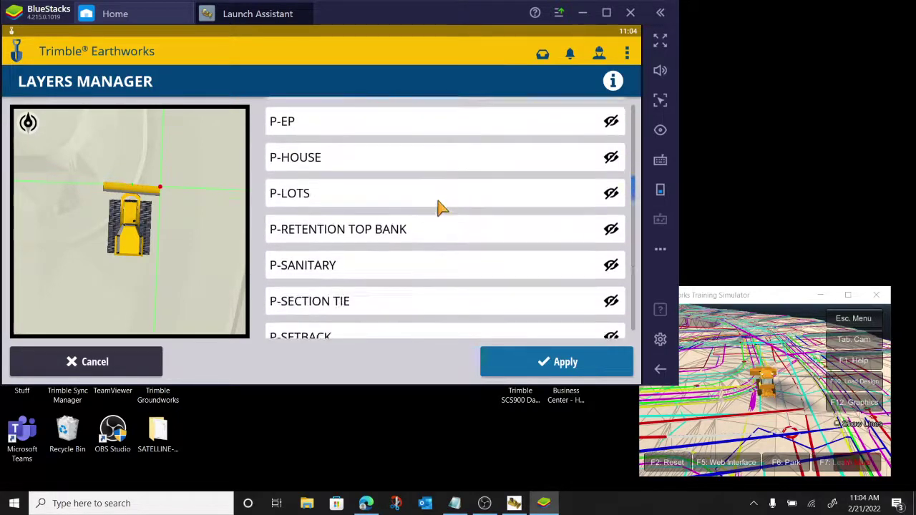
left_click_drag(438, 201, 439, 159)
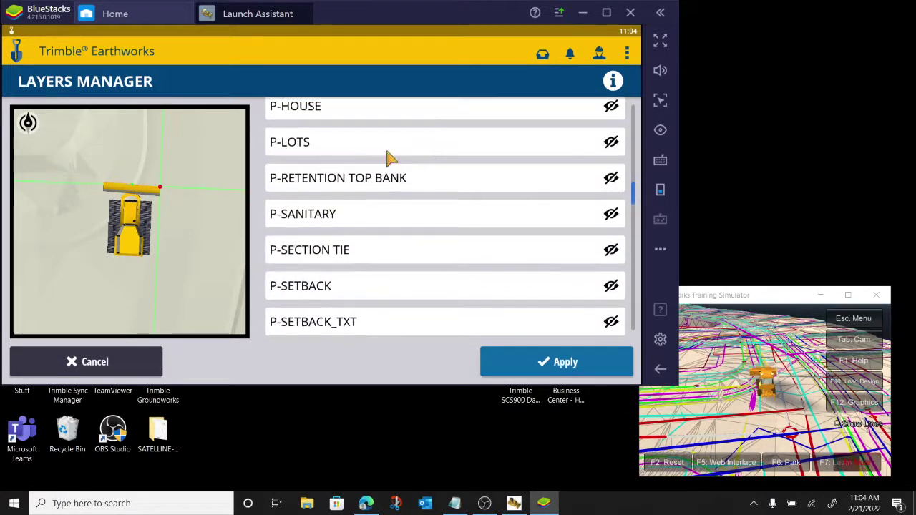
scroll(364, 153, "down", 4)
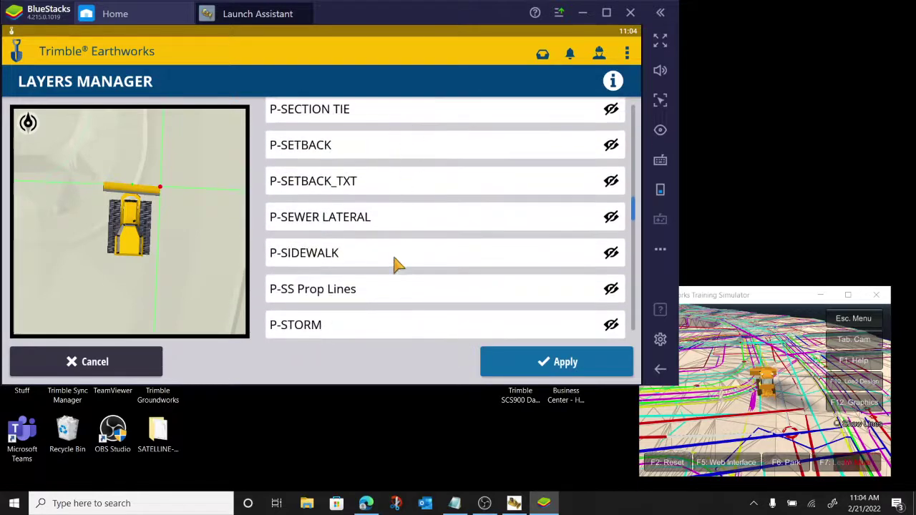
left_click_drag(397, 265, 399, 191)
left_click(399, 190)
left_click_drag(398, 272, 397, 186)
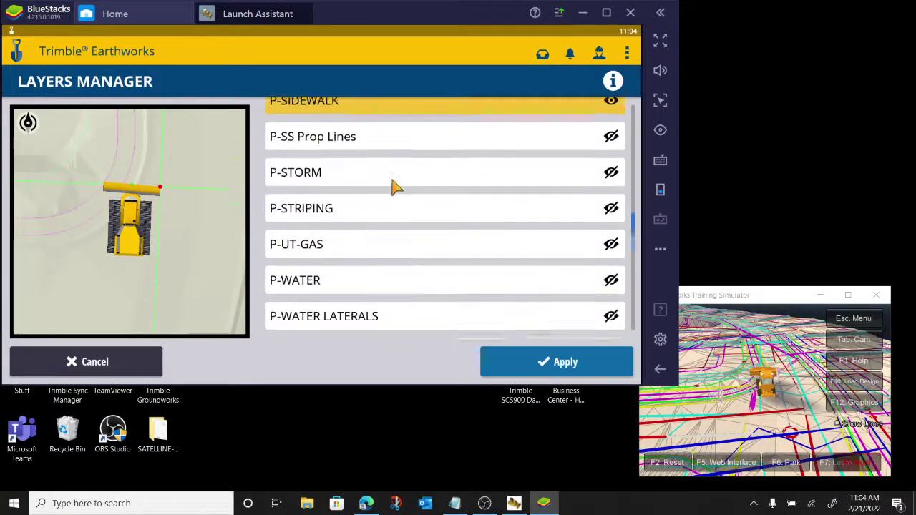
Make the Road 1 CL linework layer visible
scroll(393, 185, "down", 5)
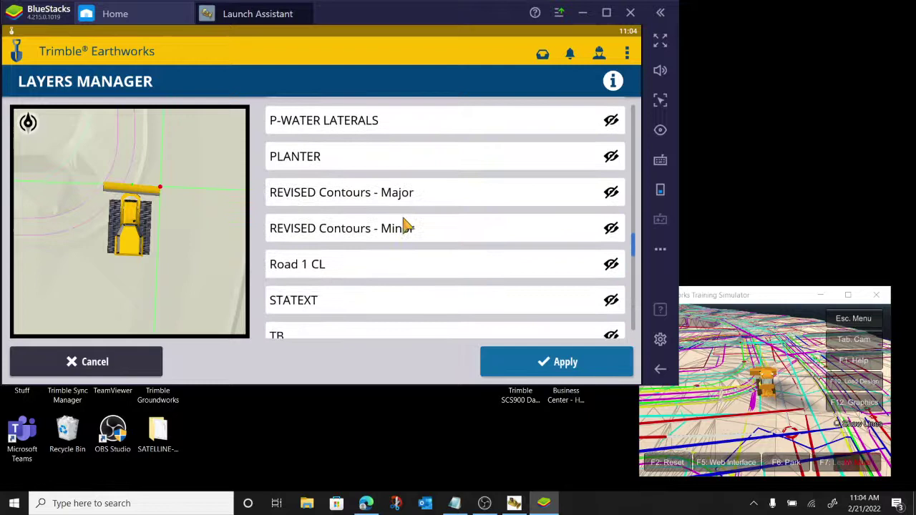
left_click_drag(405, 225, 405, 157)
left_click(392, 186)
Show the X-EOP linework layer, toggle it to check what it draws, and leave it hidden
left_click_drag(393, 275, 393, 160)
left_click_drag(397, 269, 399, 155)
left_click(377, 232)
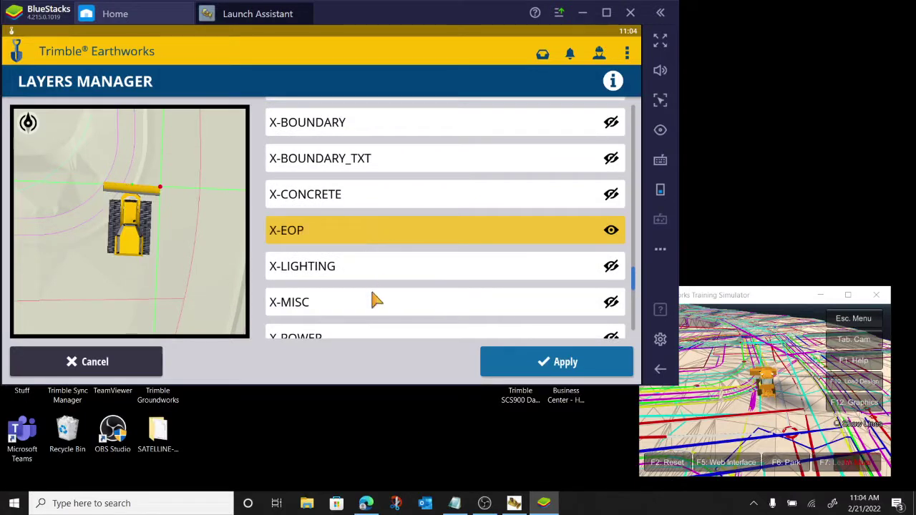
left_click(337, 241)
left_click(337, 241)
left_click(338, 242)
Look through the remaining X-prefixed linework layers with the preview map zoomed out around the dozer
left_click_drag(354, 278, 370, 141)
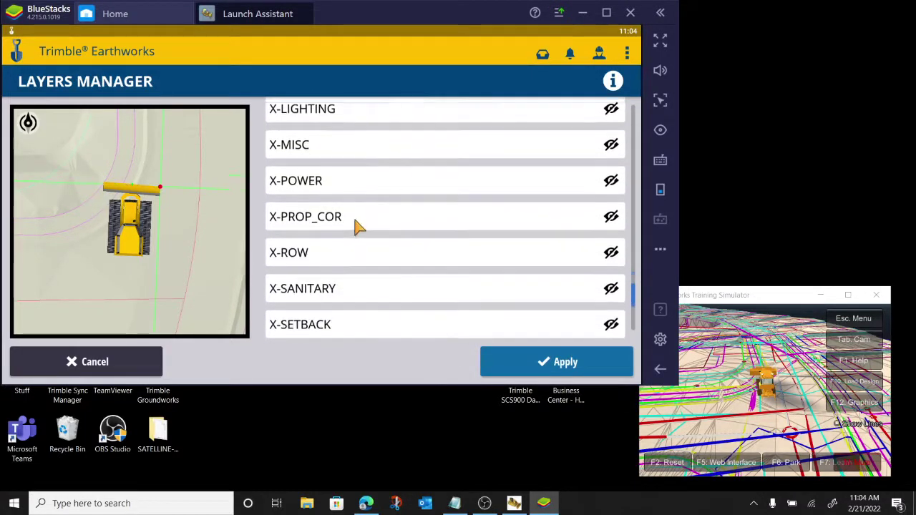
left_click_drag(358, 227, 358, 199)
scroll(132, 182, "down", 2)
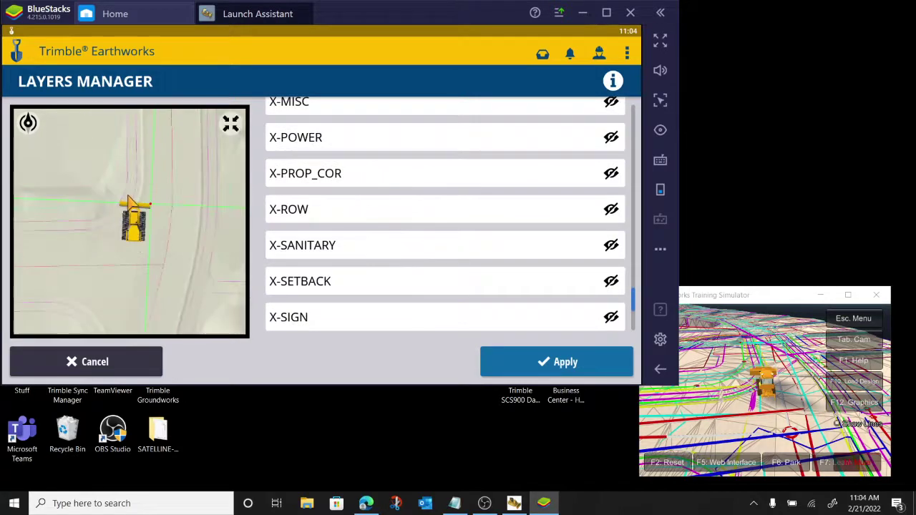
left_click_drag(418, 276, 409, 155)
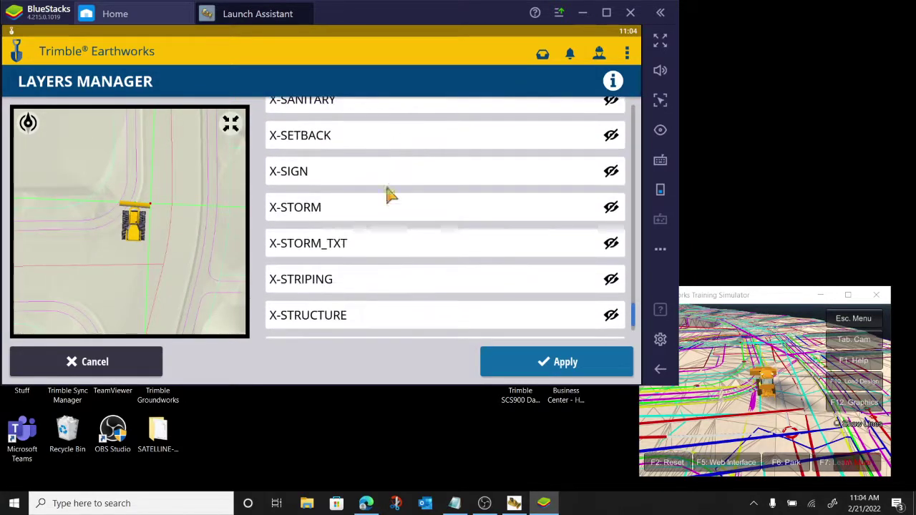
left_click_drag(367, 224, 378, 403)
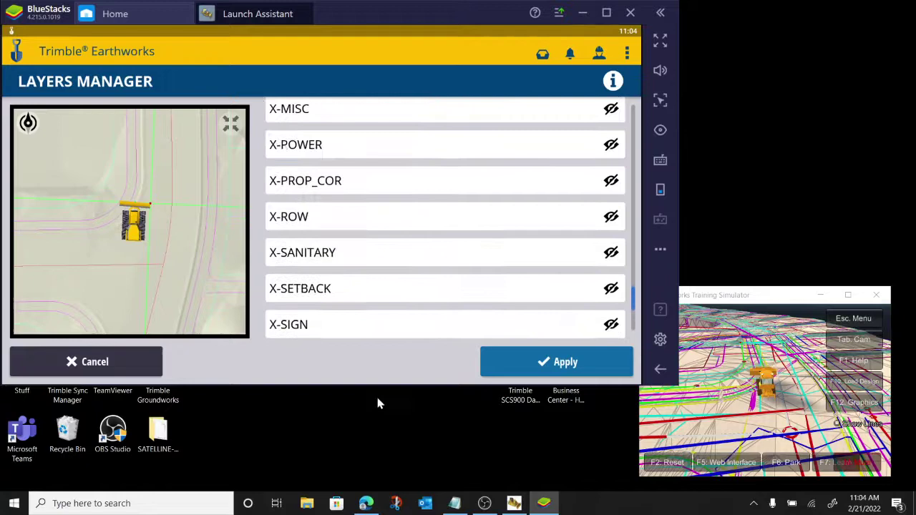
left_click_drag(351, 229, 341, 307)
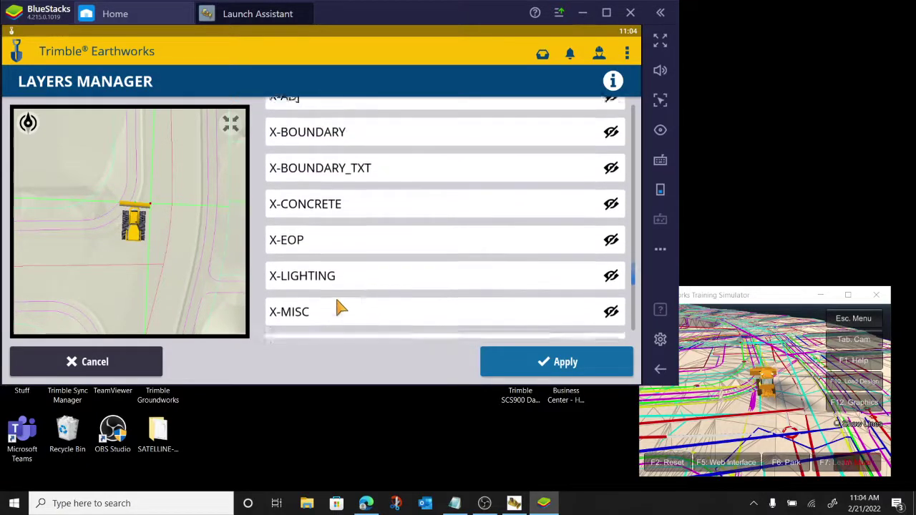
left_click(309, 247)
left_click_drag(309, 246, 349, 295)
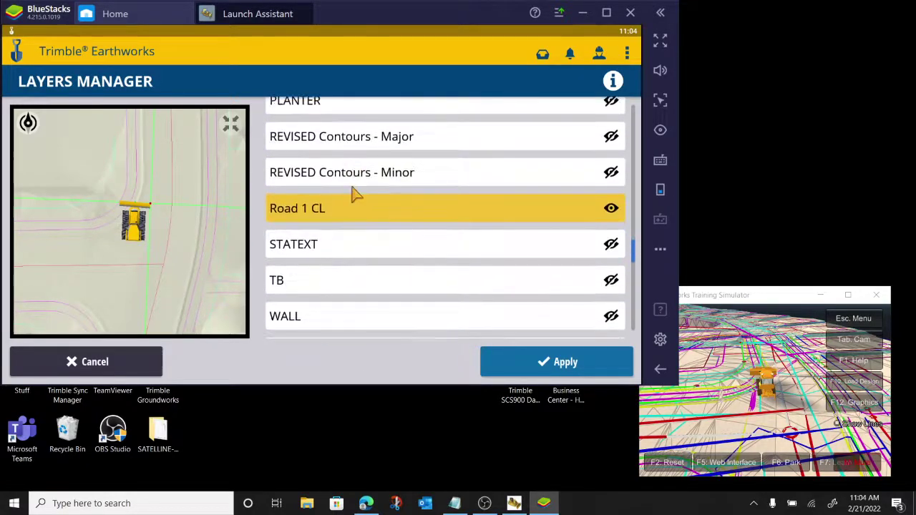
Hide the P-SIDEWALK layer and show it again to identify its lines in the preview map
left_click_drag(354, 194, 356, 262)
left_click_drag(350, 165, 336, 211)
left_click(342, 270)
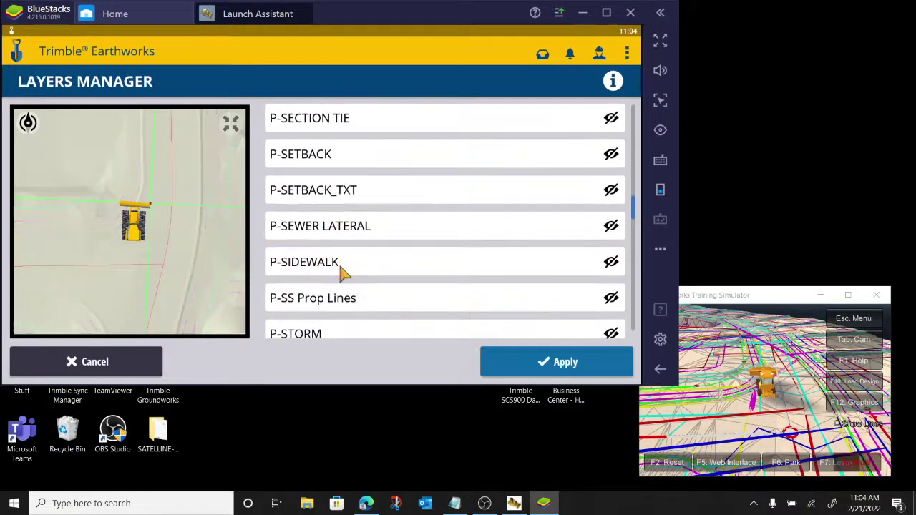
left_click(342, 270)
Make the P-EP linework layer visible
left_click_drag(371, 170, 366, 287)
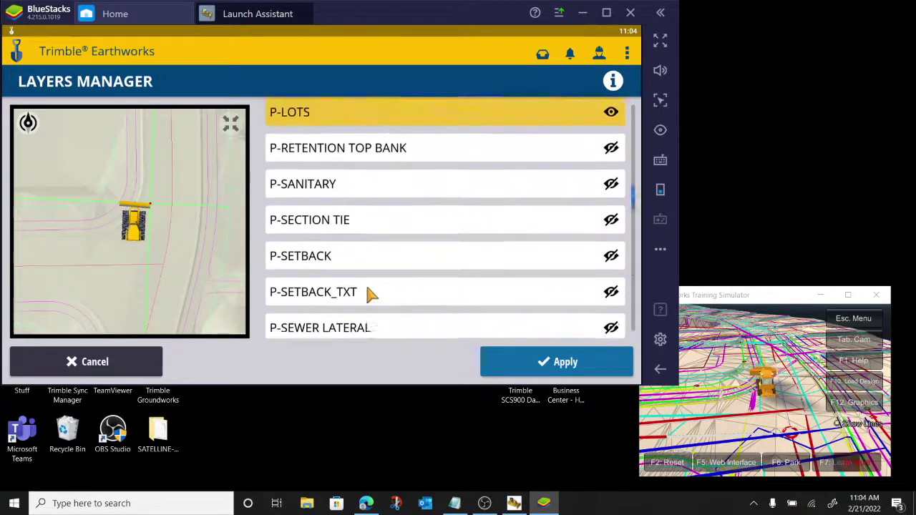
left_click_drag(370, 205, 365, 303)
left_click(339, 203)
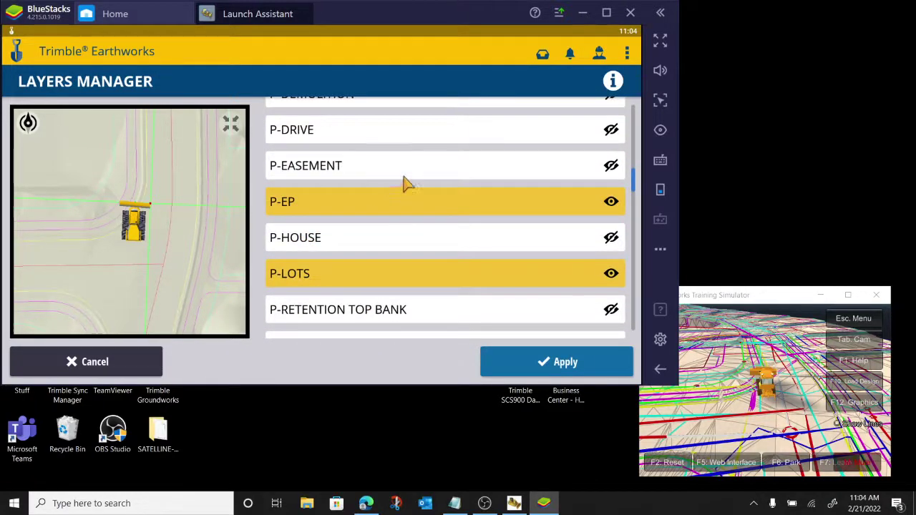
Make the _3D Curb Returns linework layer visible
left_click_drag(404, 182, 396, 322)
left_click_drag(374, 179, 380, 305)
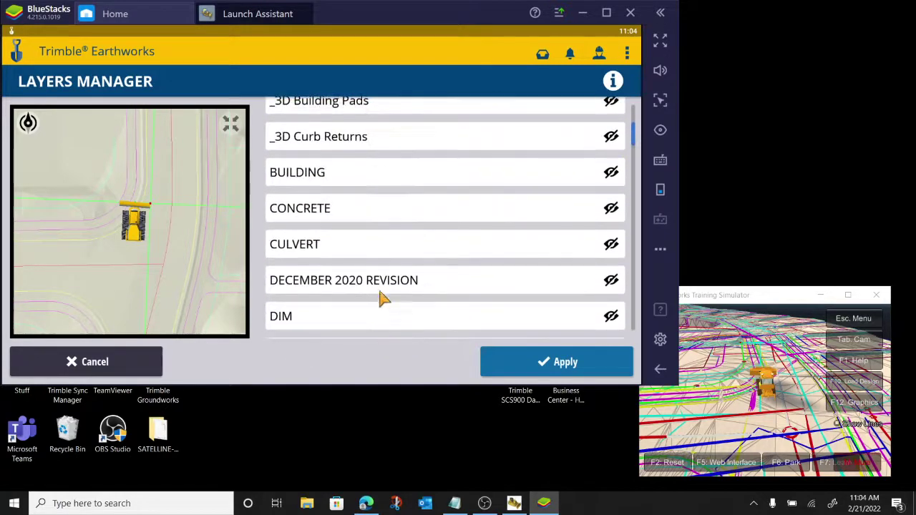
left_click_drag(390, 188, 384, 291)
left_click(357, 245)
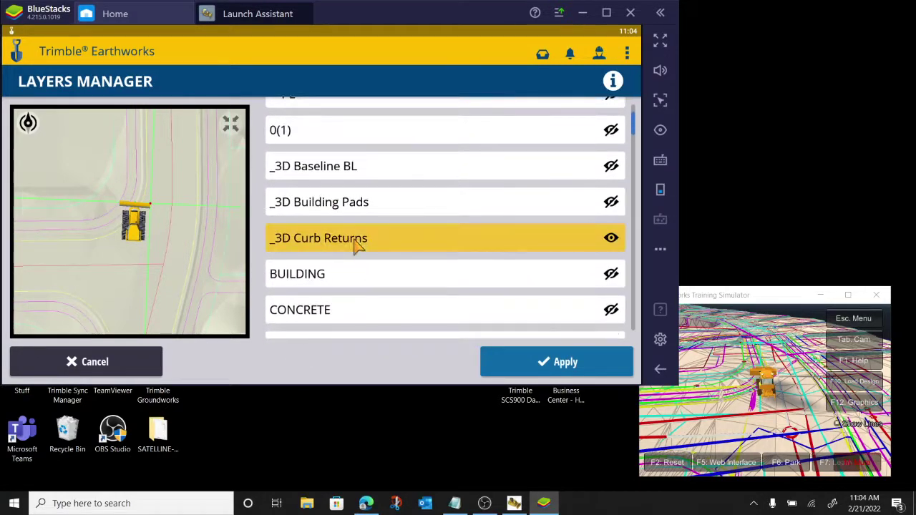
Hide the _3D Curb Returns linework layer and apply the layer selection
left_click(358, 244)
left_click_drag(382, 188, 372, 286)
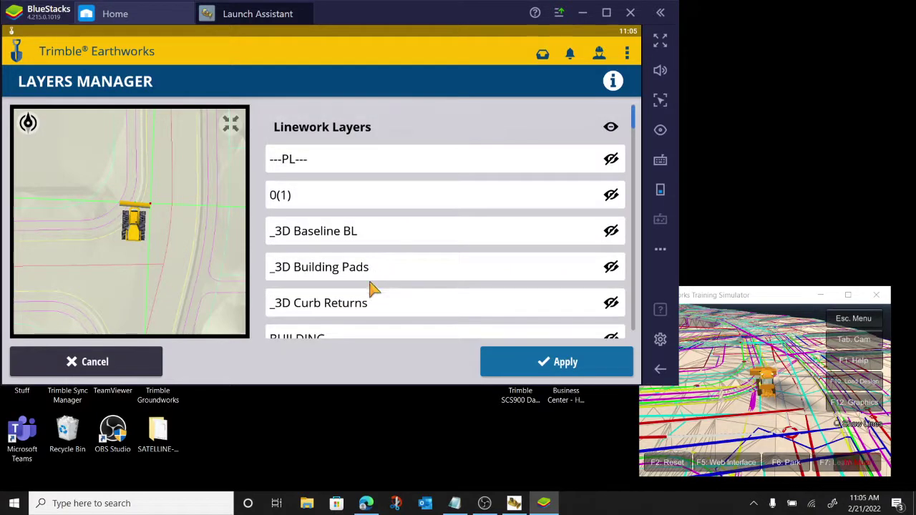
left_click(542, 362)
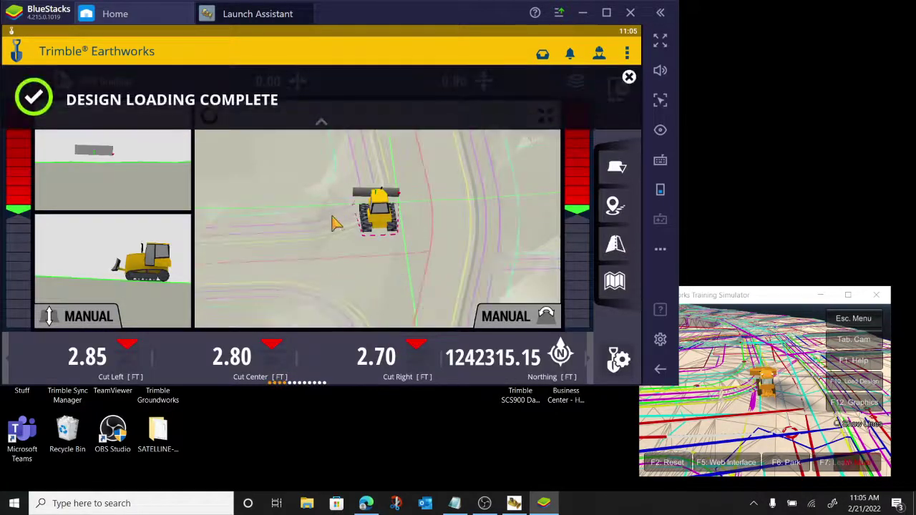
Drive the simulated dozer forward along the road past the curb return and tilt the map view around it
left_click(791, 406)
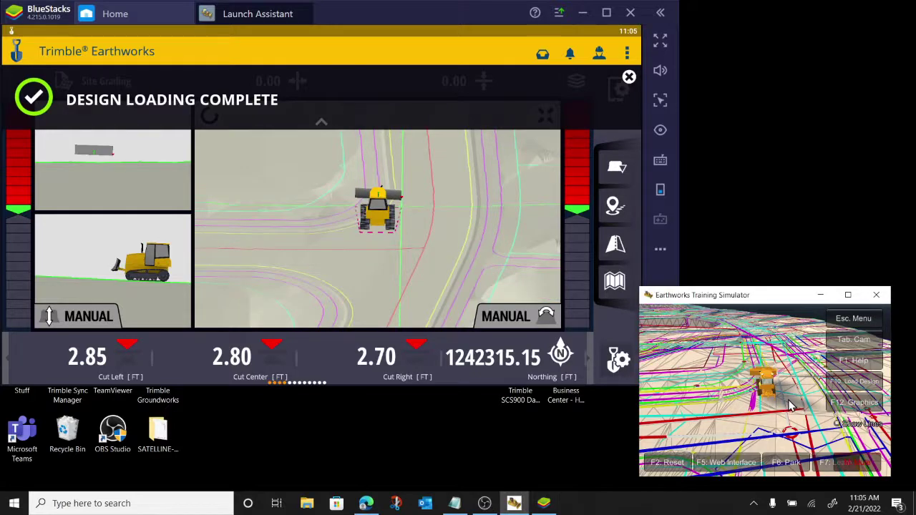
key("w")
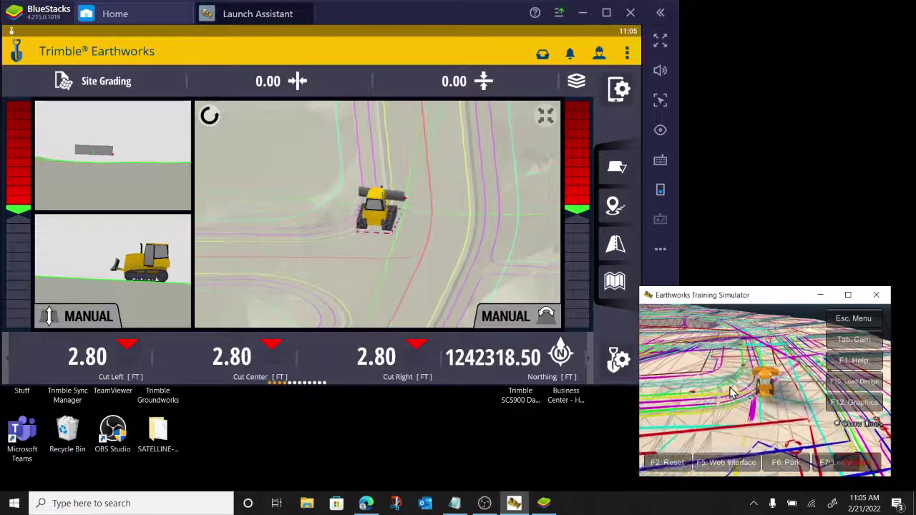
key("d")
key("w")
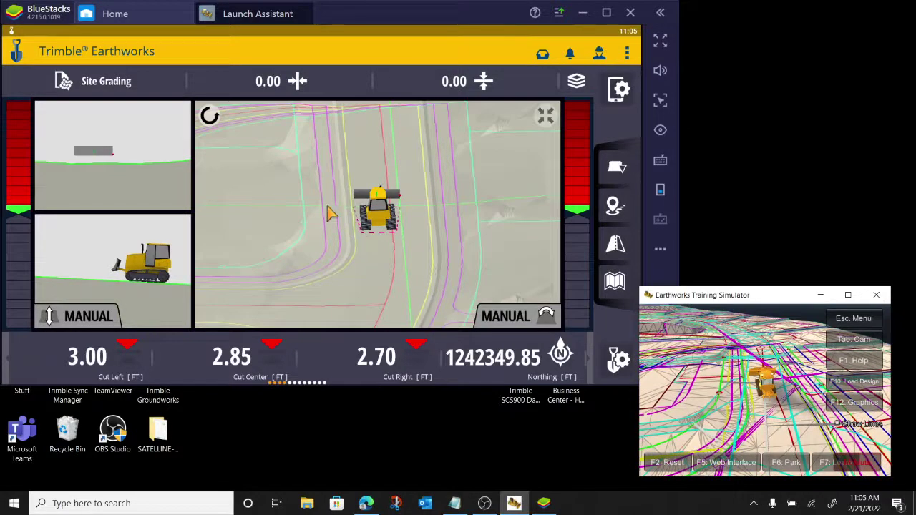
left_click_drag(433, 247, 463, 243)
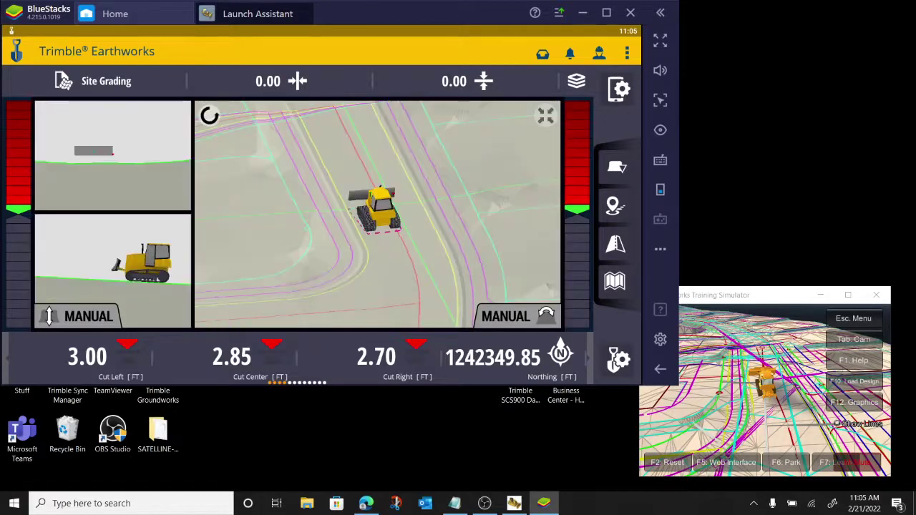
With the cross-section and profile views shown side by side, lower the blade to near design grade and engage Auto
left_click_drag(302, 199, 425, 198)
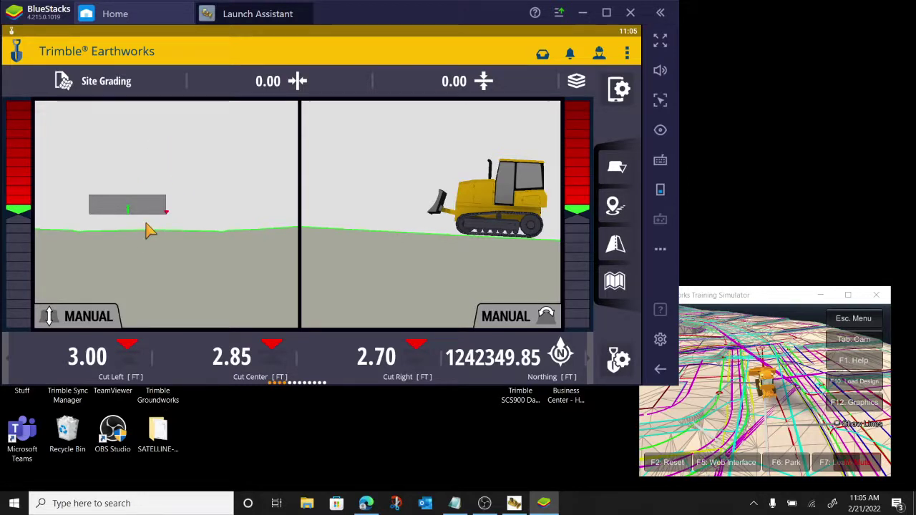
left_click(682, 427)
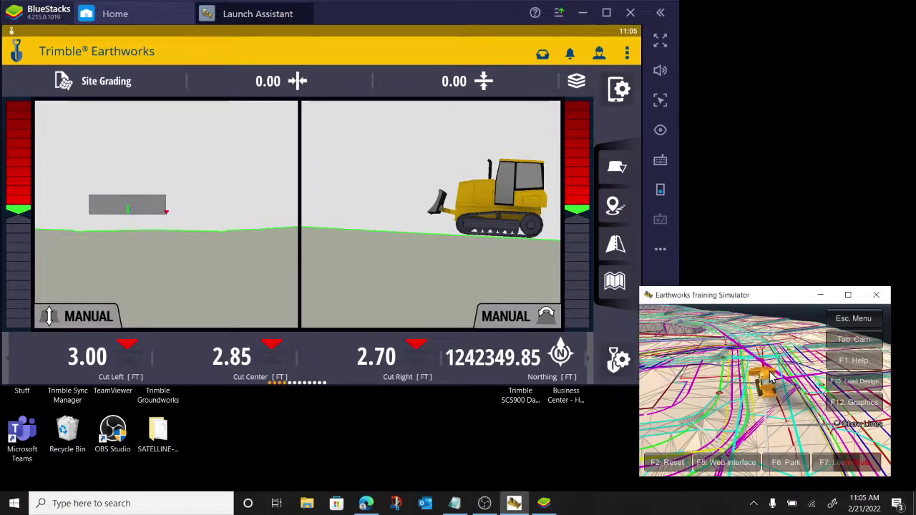
key("Down")
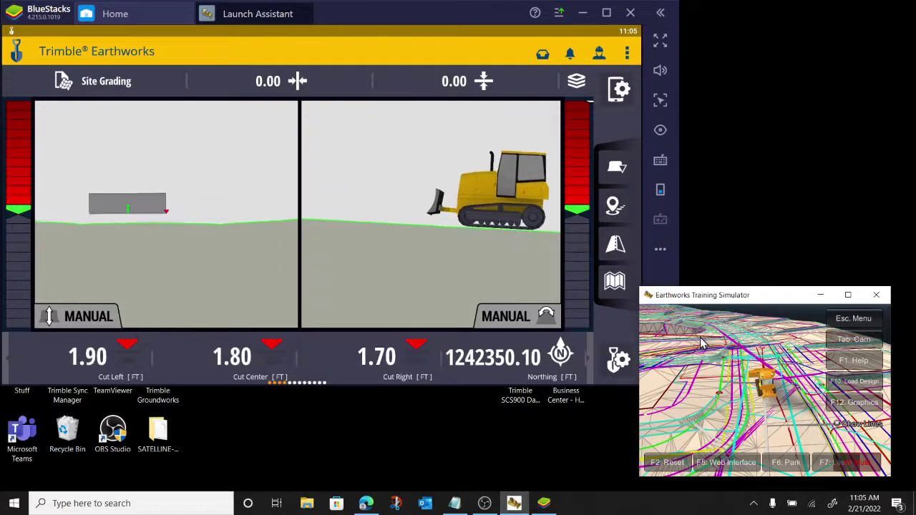
key("Down")
key("space")
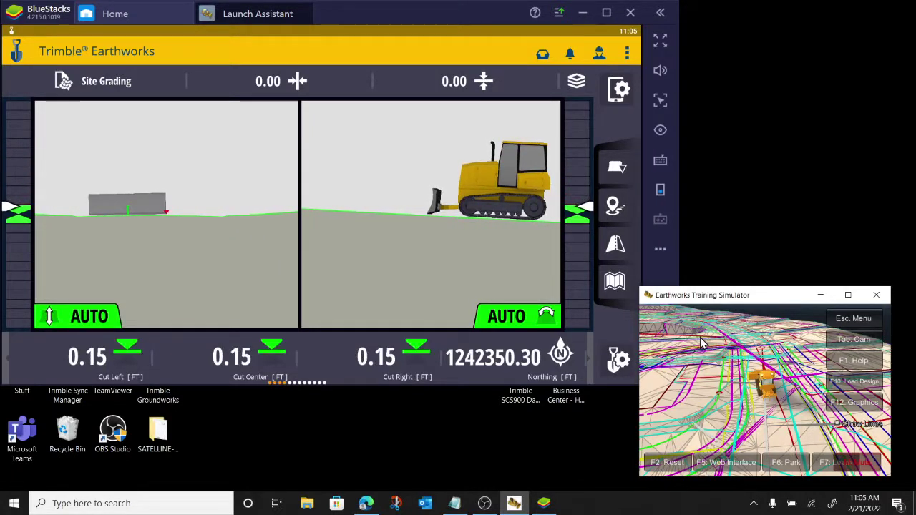
Enlarge the cross-section around the blade's left end and back the dozer down the road in Auto
left_click(133, 262)
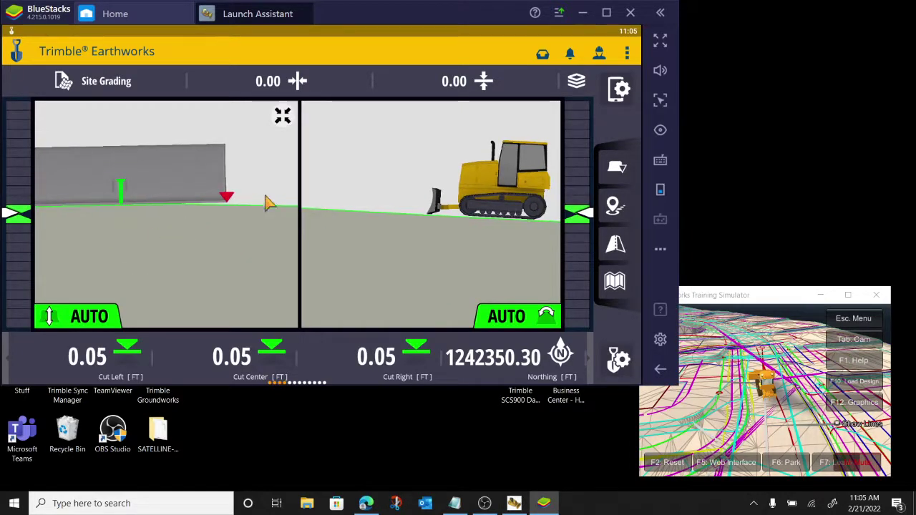
left_click_drag(93, 231, 226, 205)
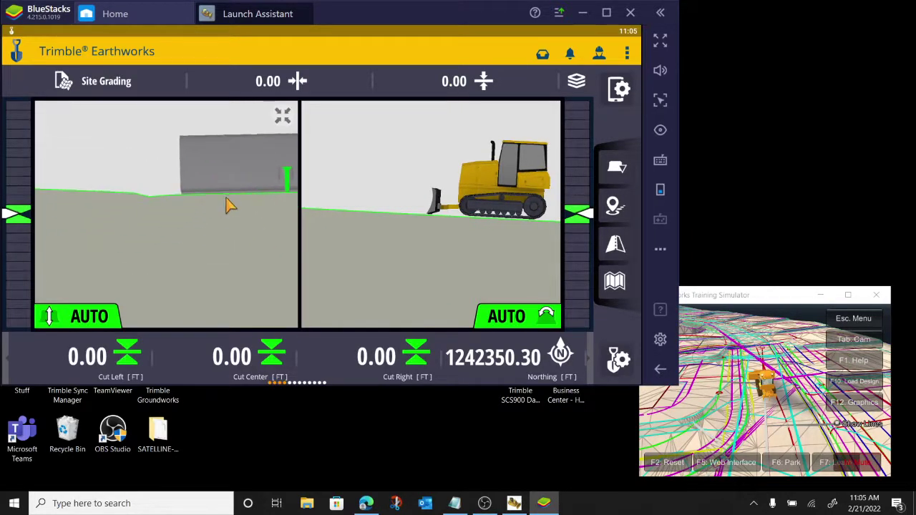
left_click(801, 397)
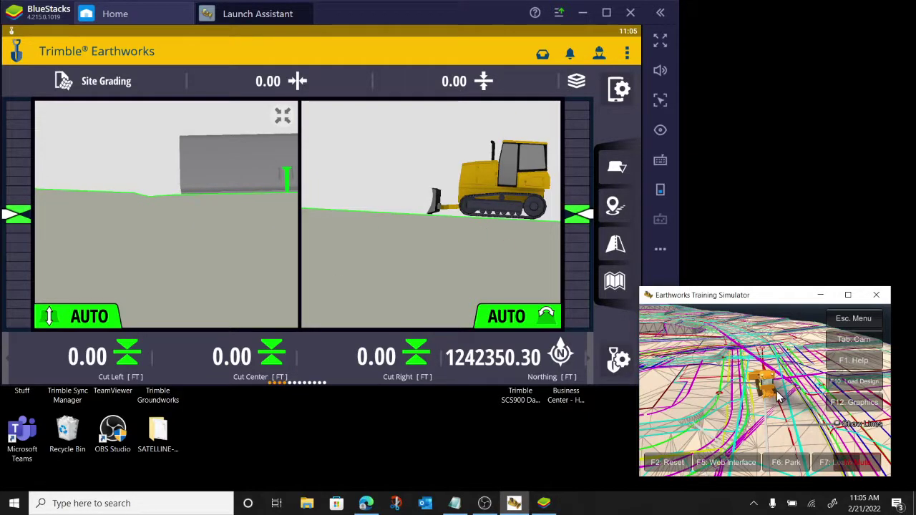
key("Up")
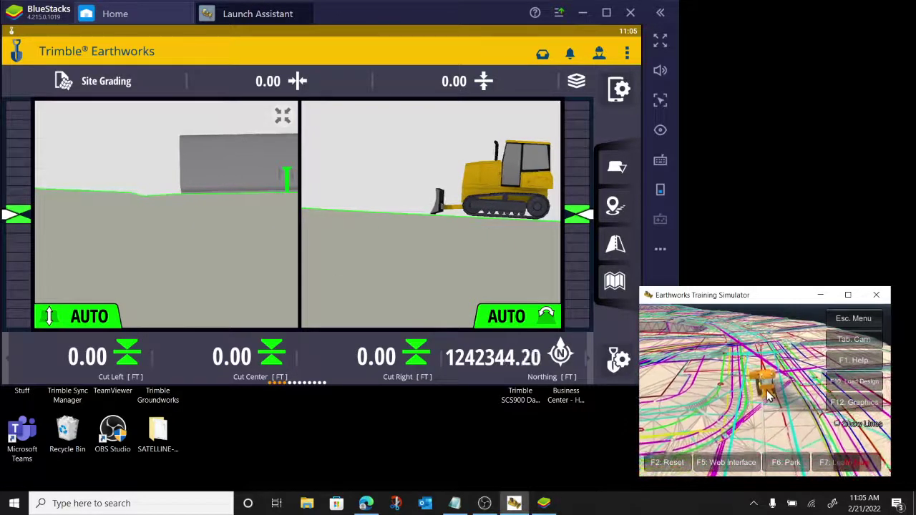
left_click(181, 212)
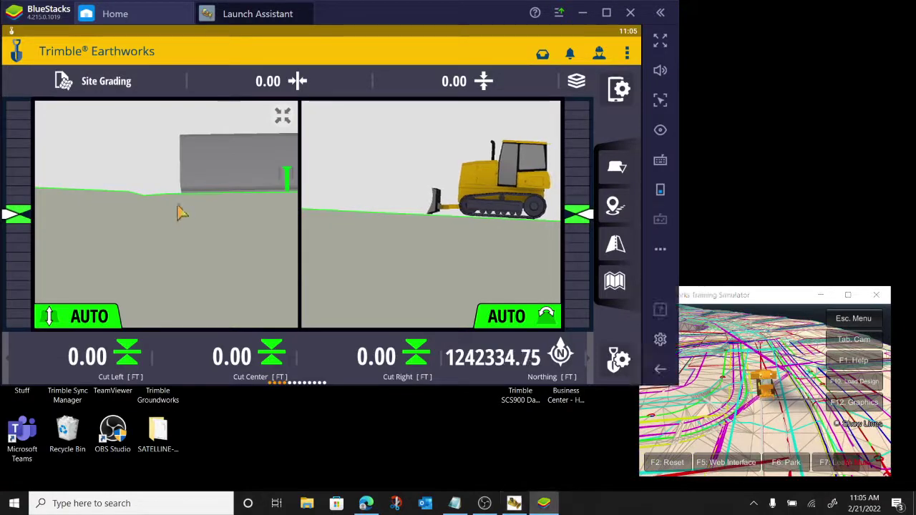
Drive the dozer back and forth across the low point of the design in Auto, keeping the blade framed in the cross-section
left_click(756, 408)
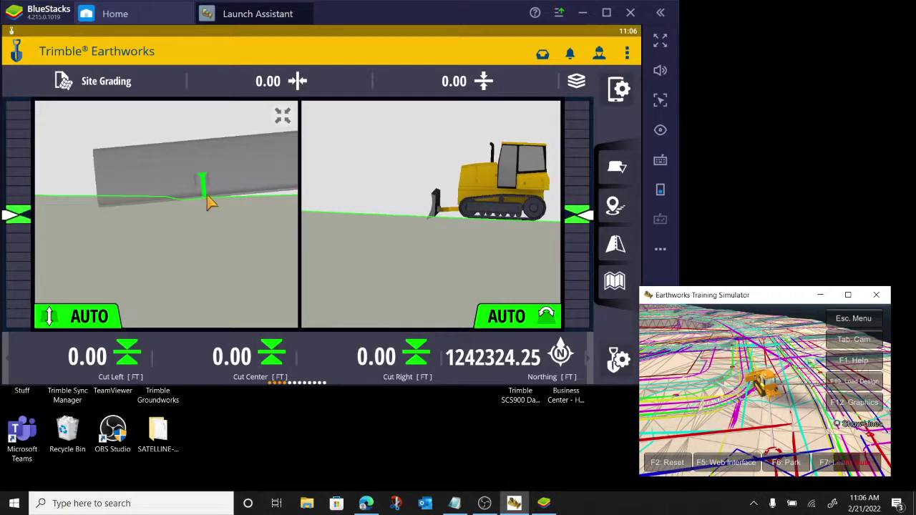
mouse_move(206, 206)
left_mouse_down()
mouse_move(154, 199)
mouse_move(200, 192)
left_mouse_up()
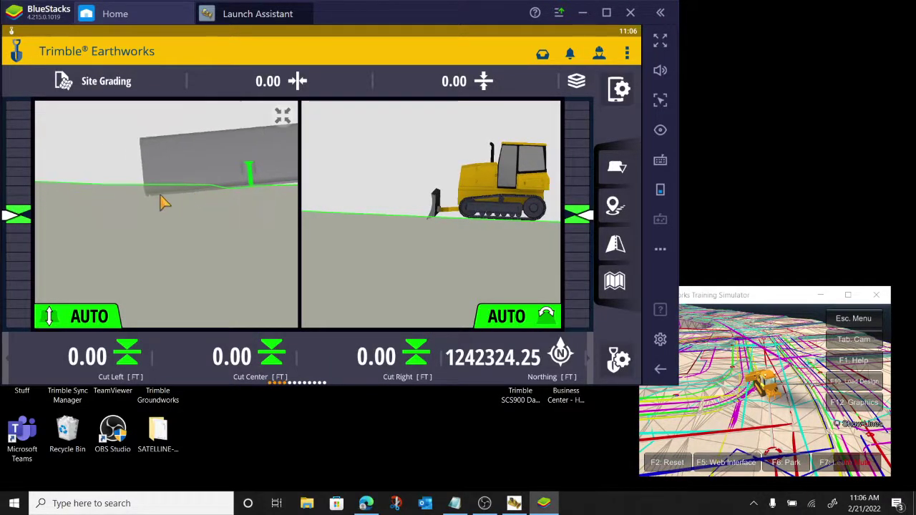
left_click(740, 405)
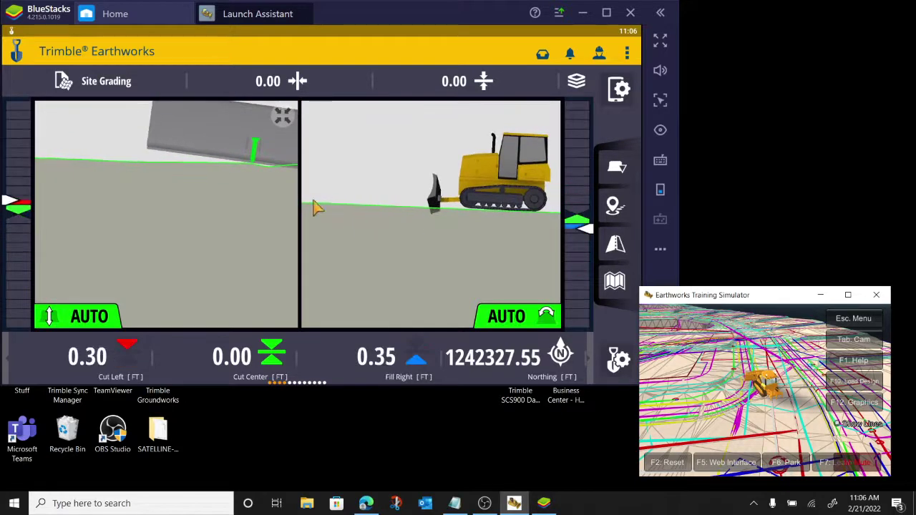
left_click_drag(208, 182, 107, 200)
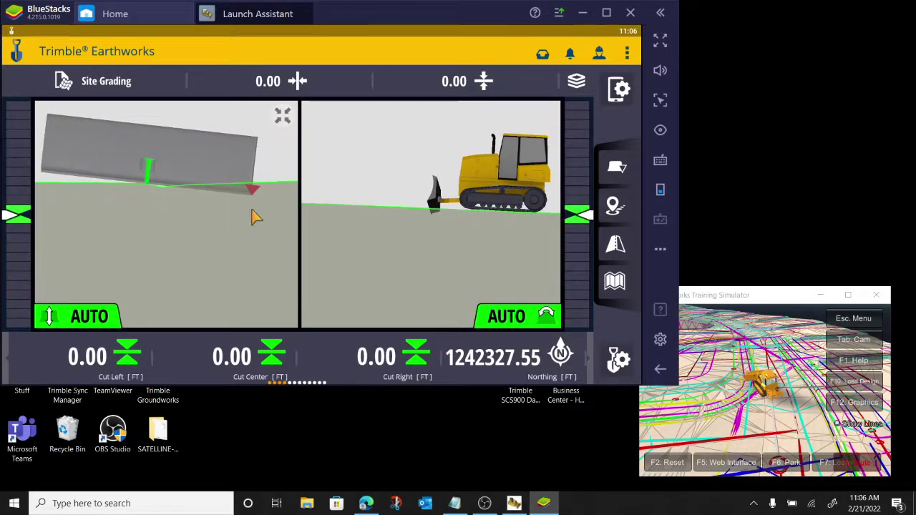
left_click(778, 400)
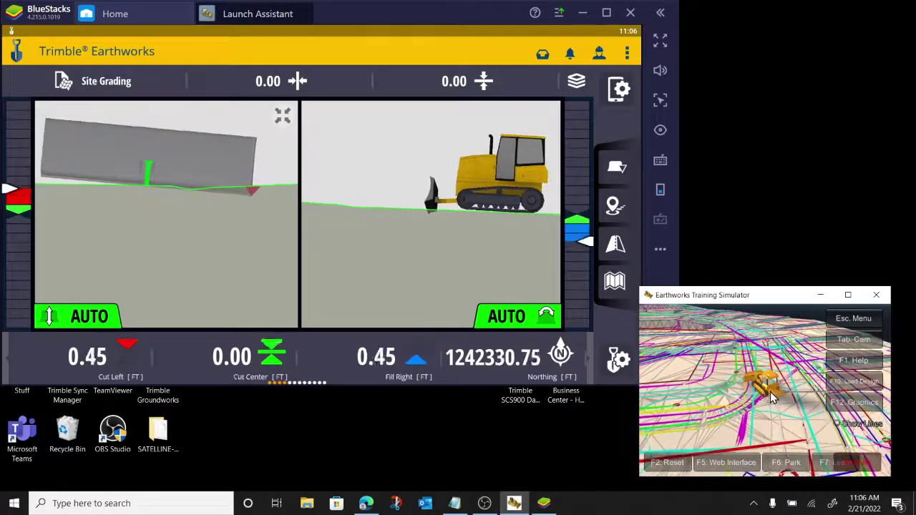
key("w")
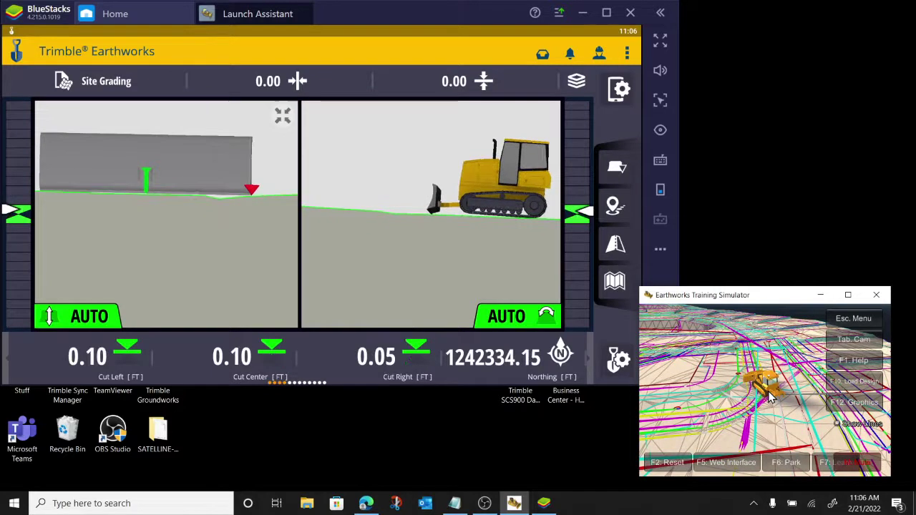
left_click(90, 237)
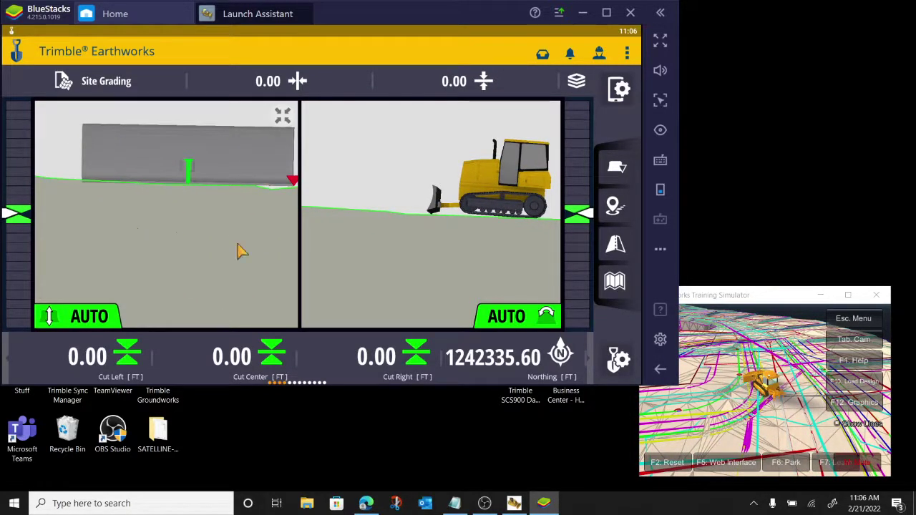
left_click(677, 381)
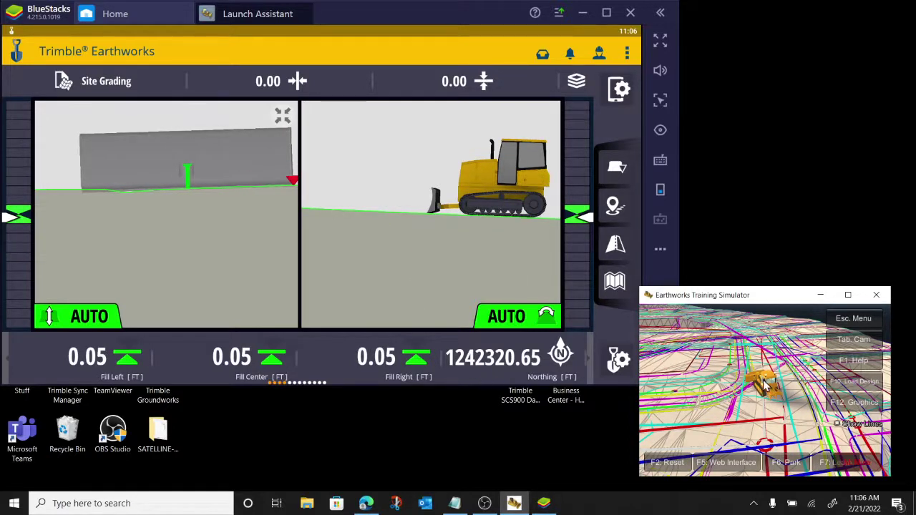
Switch the blade control to Manual and set the blade's Vertical Guidance to Left
key("space")
left_click(614, 176)
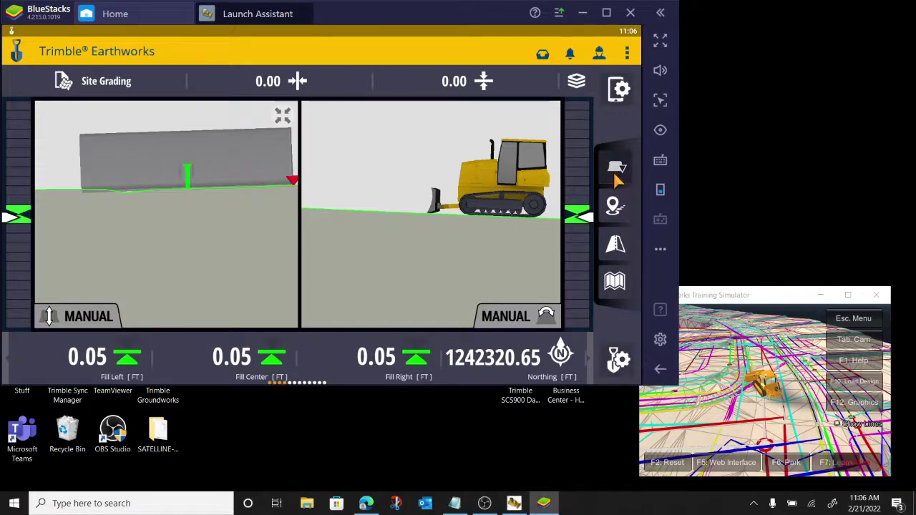
left_click(614, 176)
left_click(485, 163)
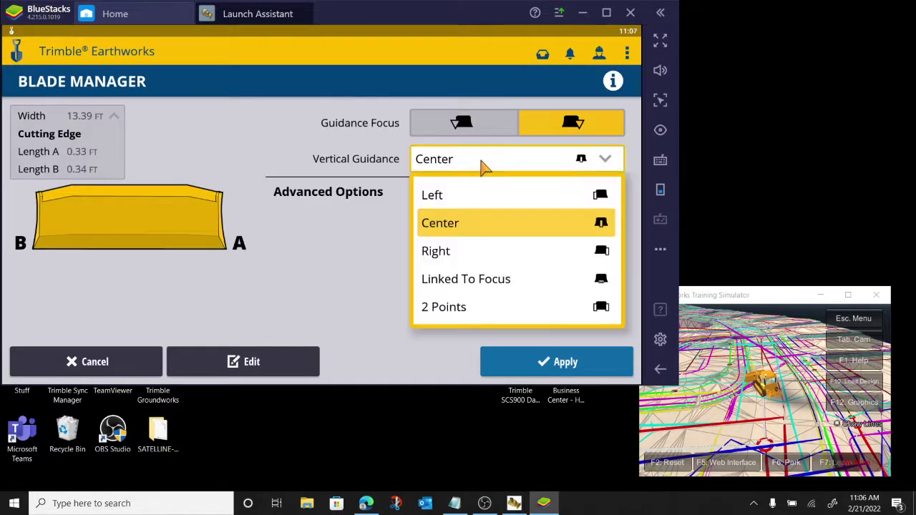
left_click(464, 198)
left_click(597, 362)
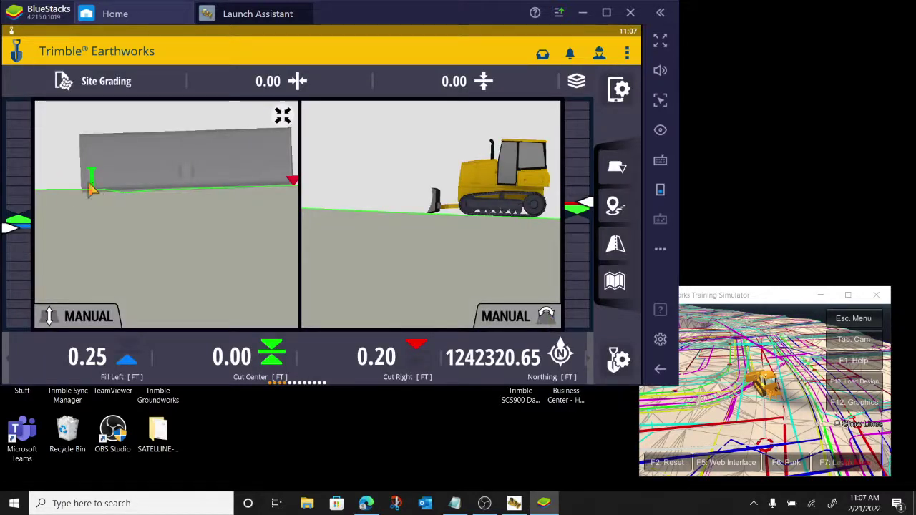
Re-engage Auto and maneuver the dozer so the blade's left end sits over the low point of the design
left_click(747, 402)
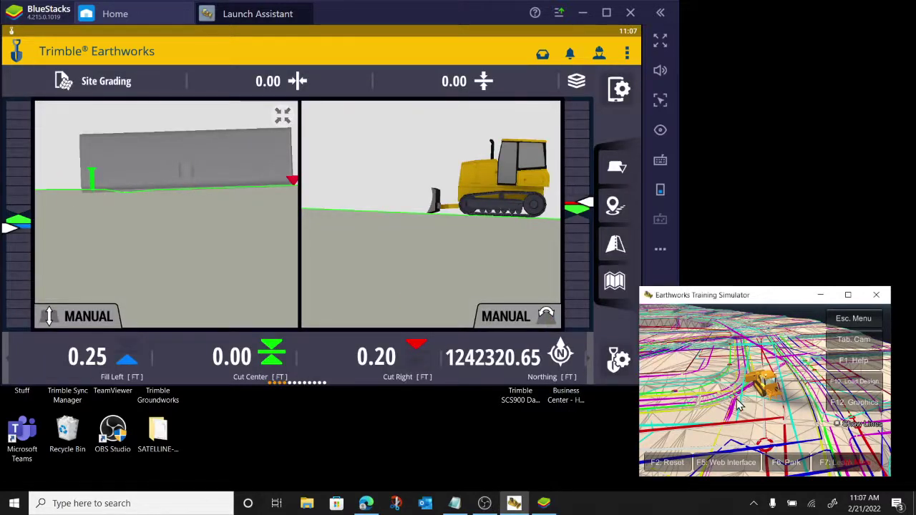
key("space")
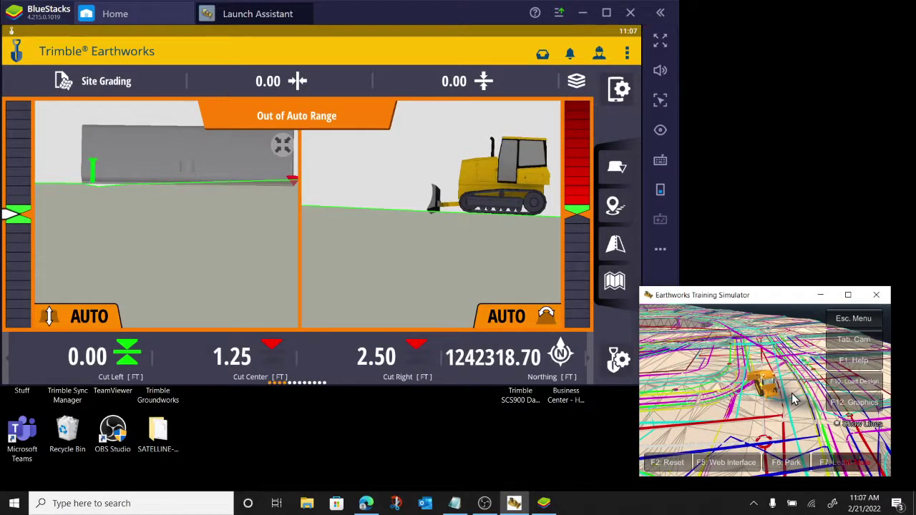
key("Right")
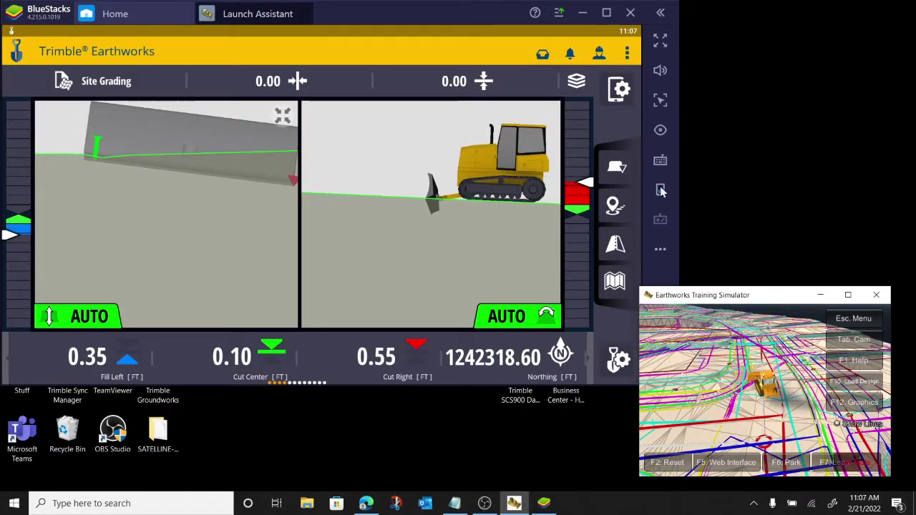
Set the blade's Vertical Guidance to Linked To Focus and reset the zoom of the cross-section view
left_click(622, 171)
left_click(623, 170)
left_click(550, 166)
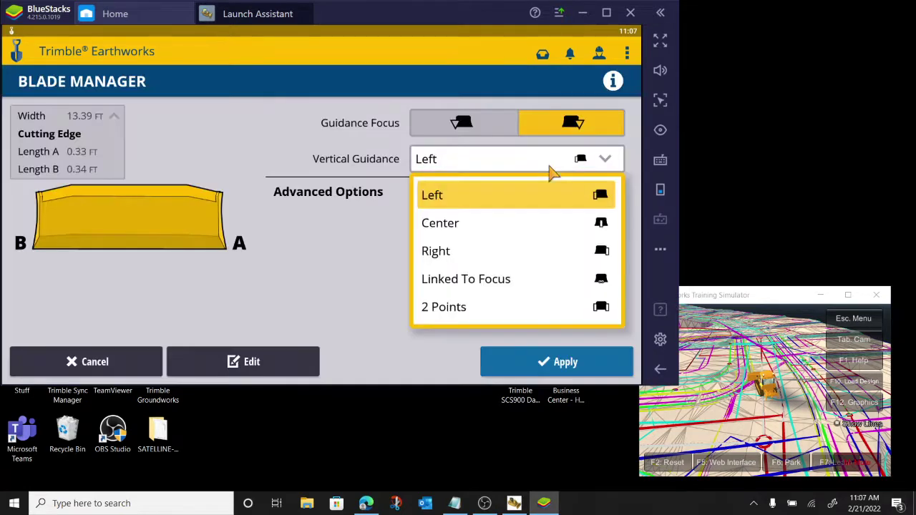
left_click(469, 283)
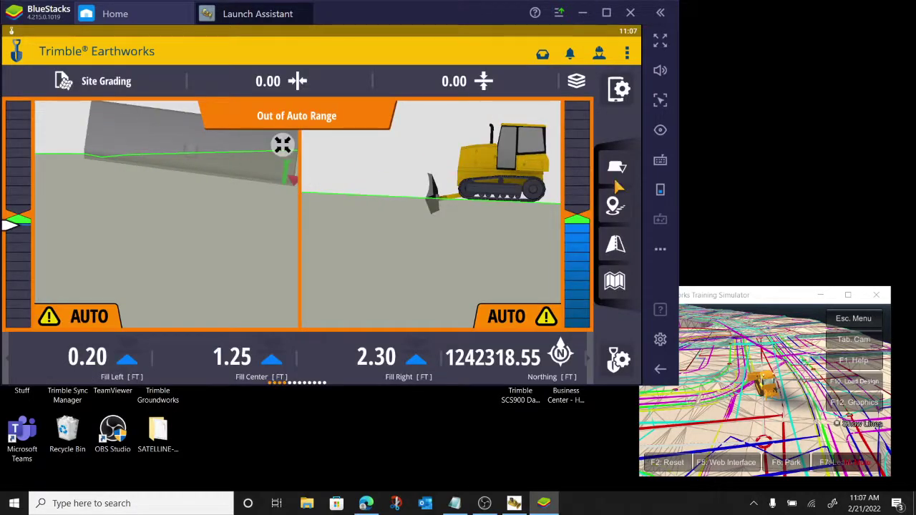
left_click(616, 168)
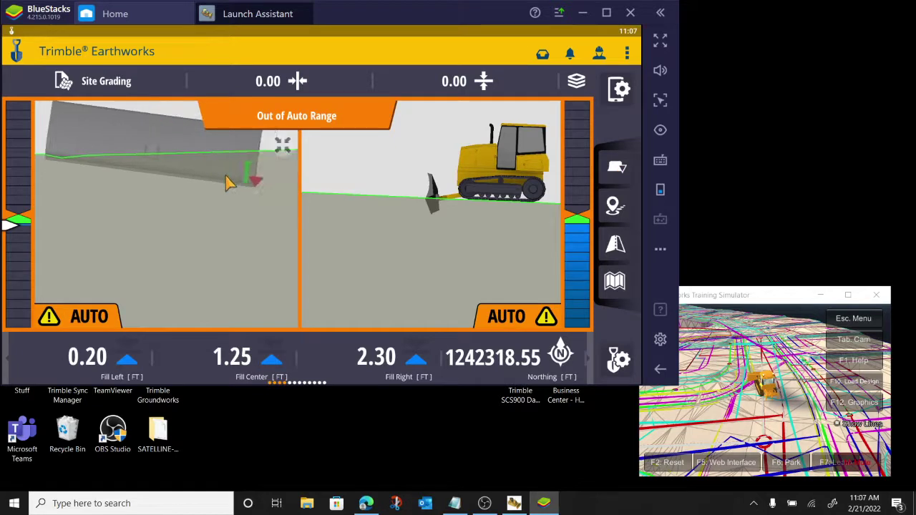
left_click(283, 145)
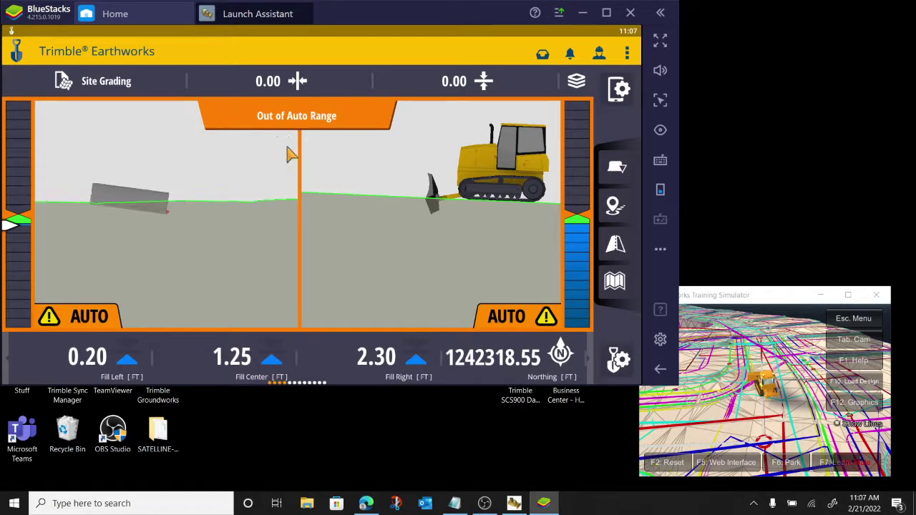
Move the guidance focus to the blade's left tip and set Vertical Guidance to Center
left_click(613, 168)
left_click(533, 165)
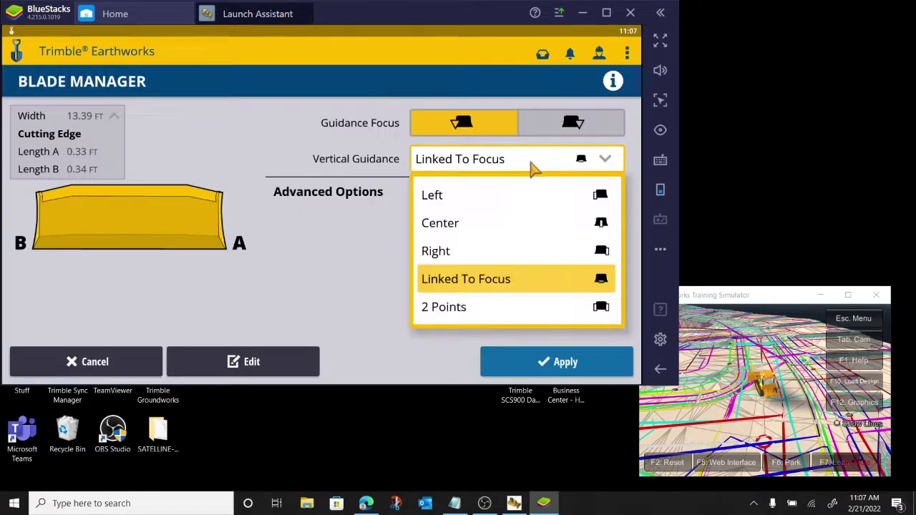
left_click(474, 220)
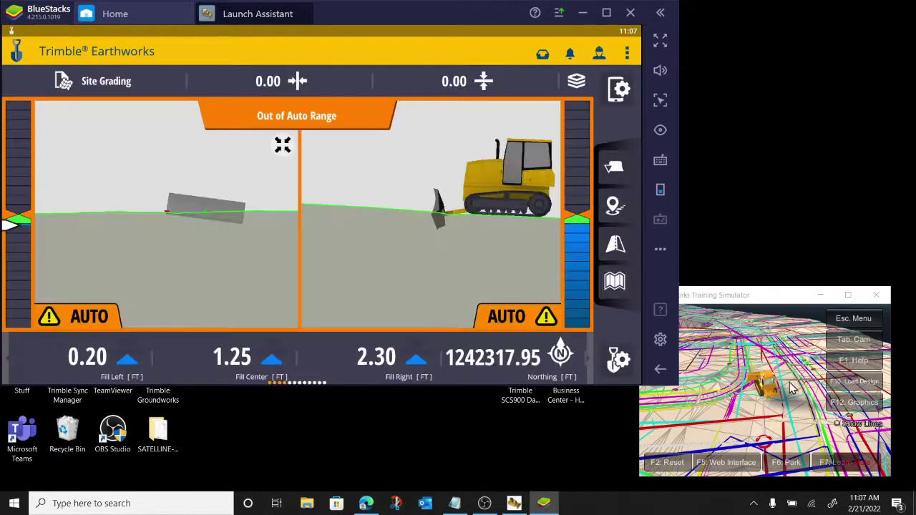
Tilt and raise the simulated dozer's blade until its center is near the design surface
left_click(727, 357)
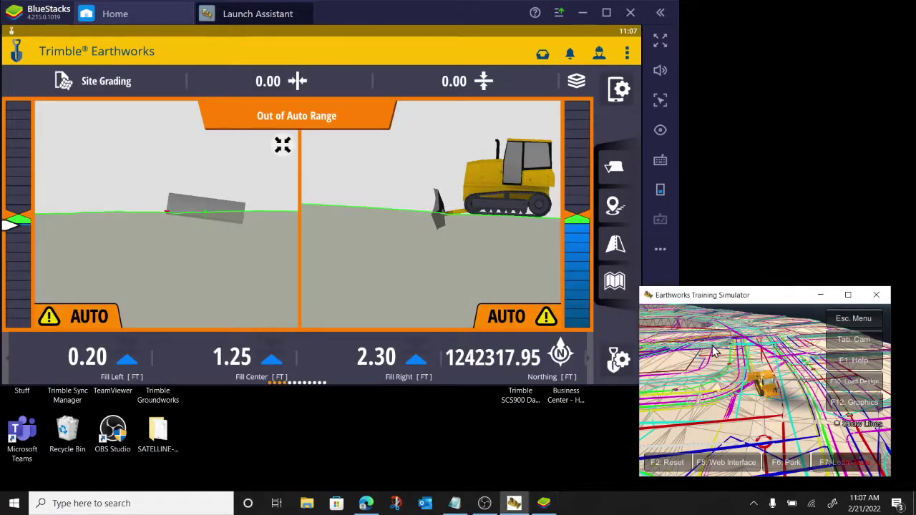
key("Left")
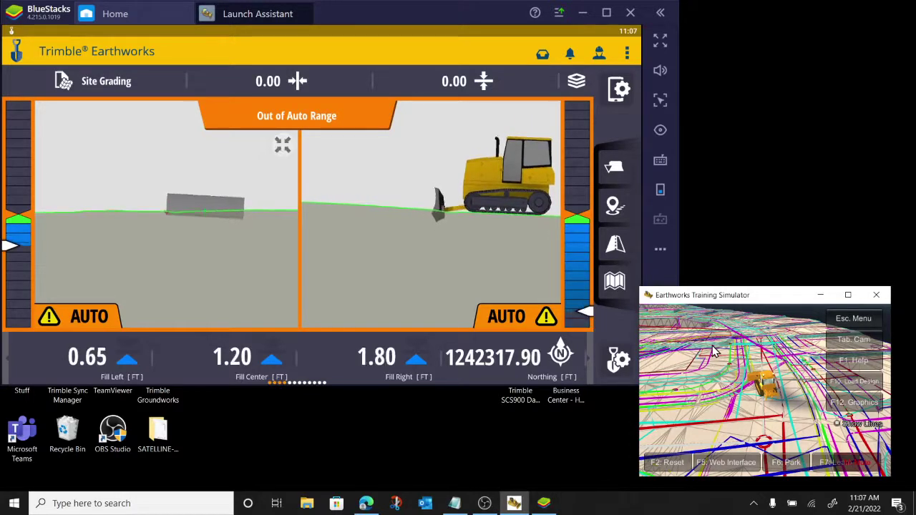
key("Up")
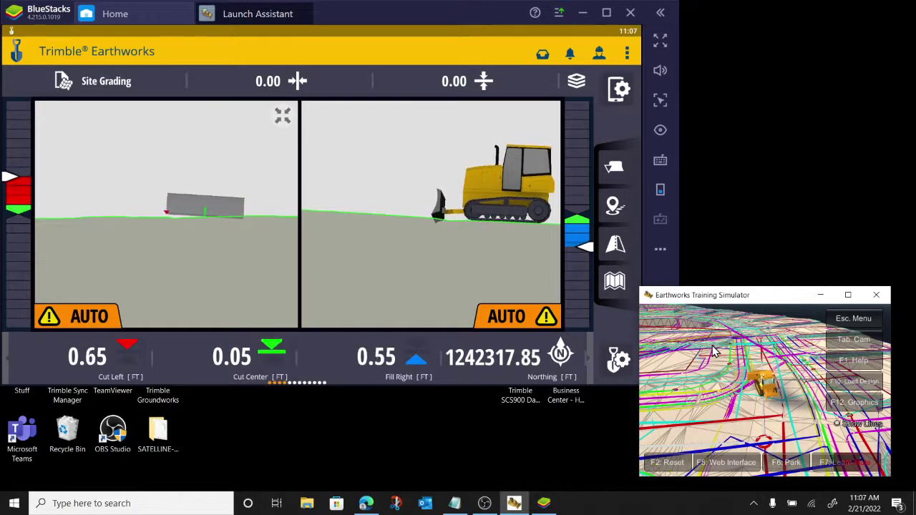
key("Up")
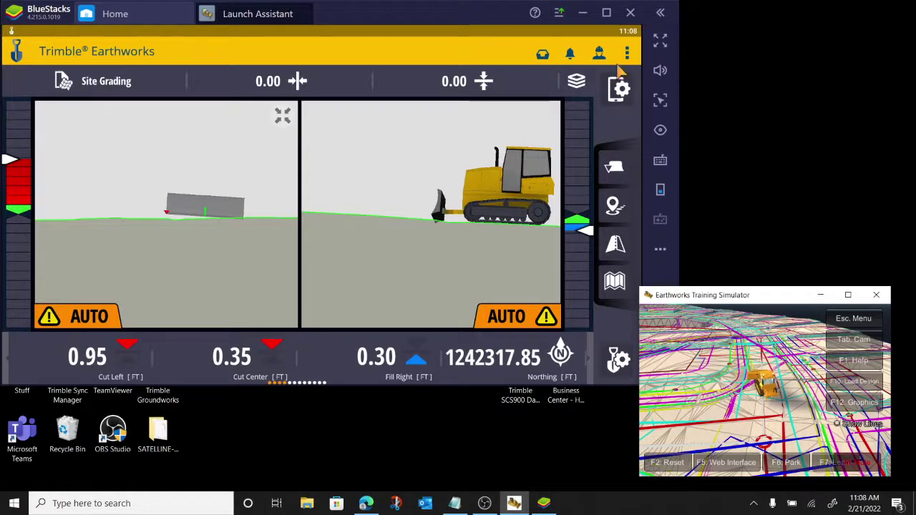
Open the overlay settings and look through the available overlay options
left_click(577, 82)
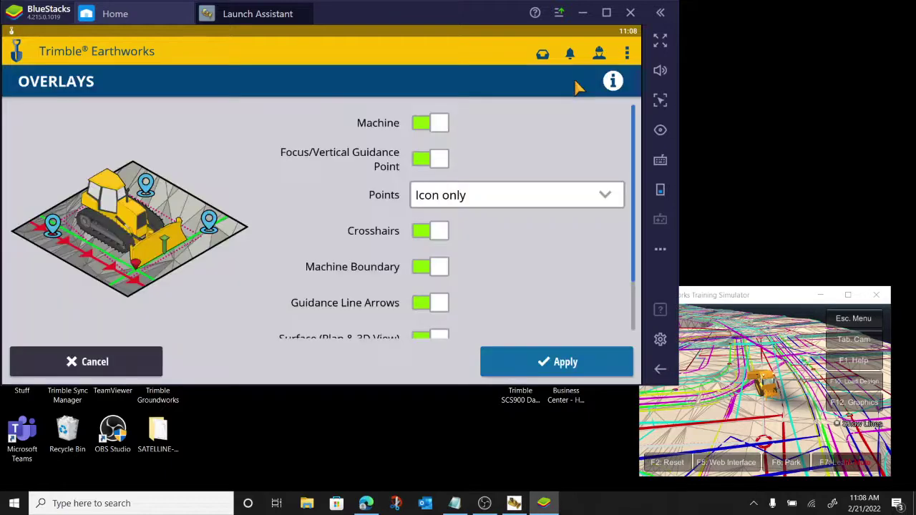
left_click_drag(351, 239, 365, 146)
left_click_drag(353, 225, 353, 293)
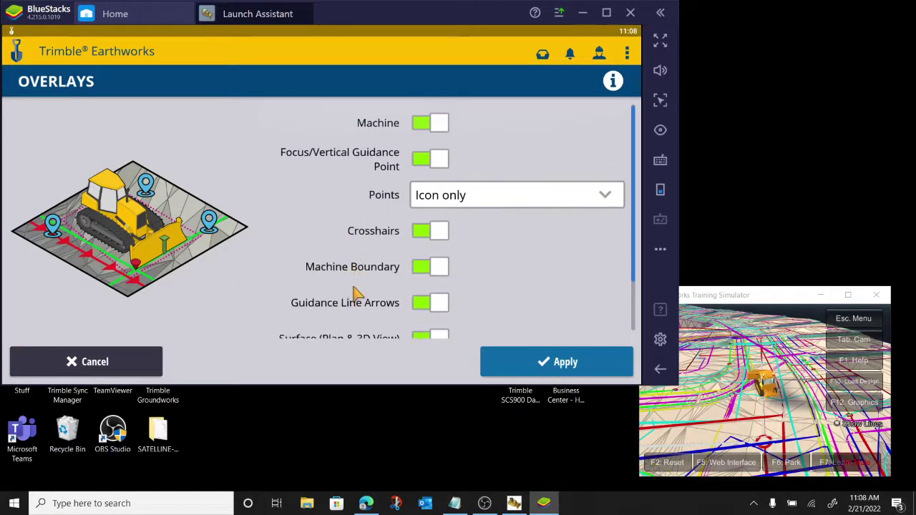
Try turning the Machine and Focus/Vertical Guidance Point overlays off and back on
left_click(437, 124)
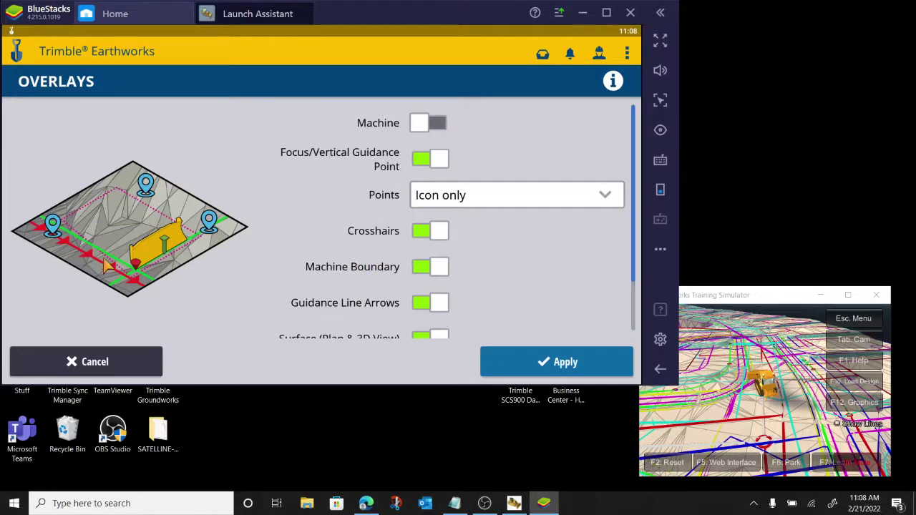
left_click(429, 127)
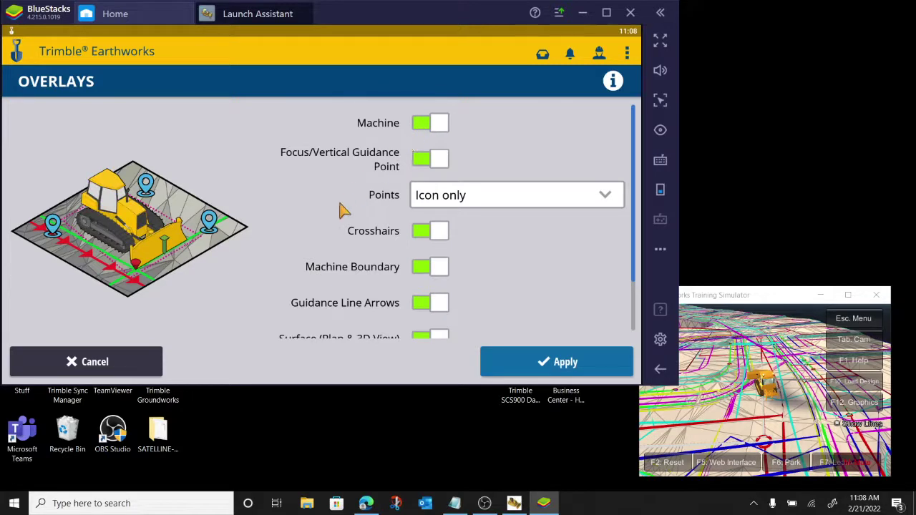
left_click_drag(346, 207, 361, 166)
left_click(435, 124)
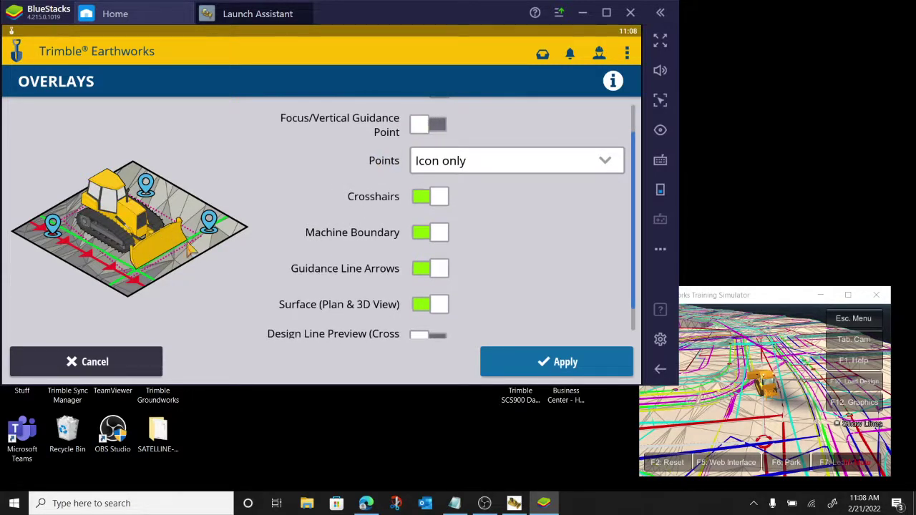
left_click(426, 126)
Enable the Design Line Preview (Cross Section) overlay and apply the overlay settings
left_click_drag(334, 215, 351, 174)
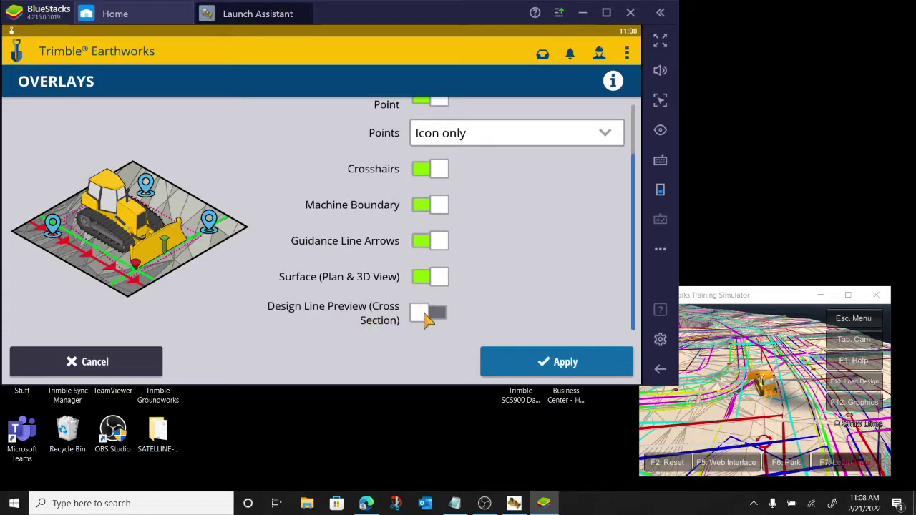
left_click(426, 315)
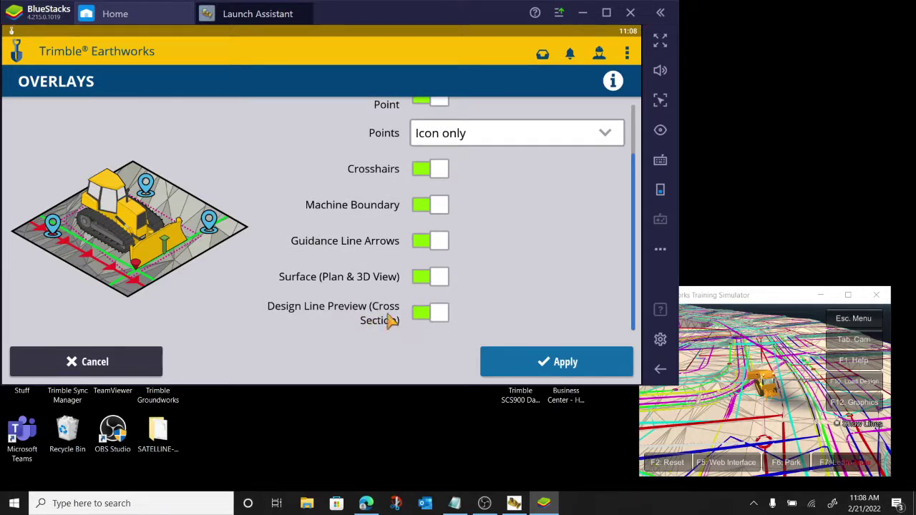
left_click(564, 362)
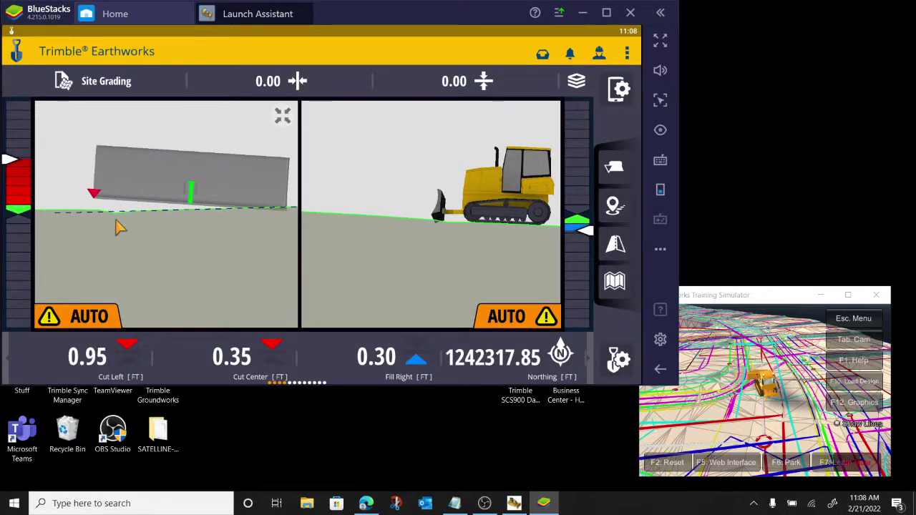
Bring the blade level with the design in the simulator, re-engage Auto and drive the dozer forward
left_click(760, 401)
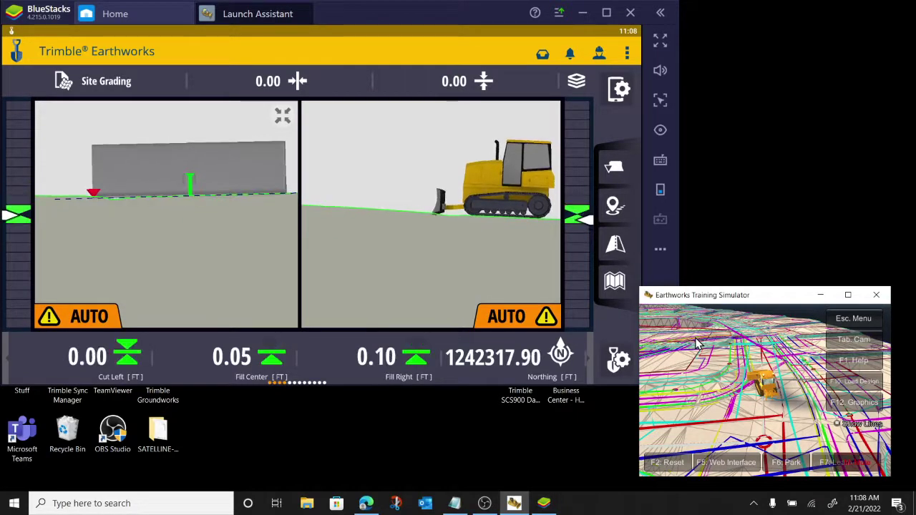
key("space")
key("space")
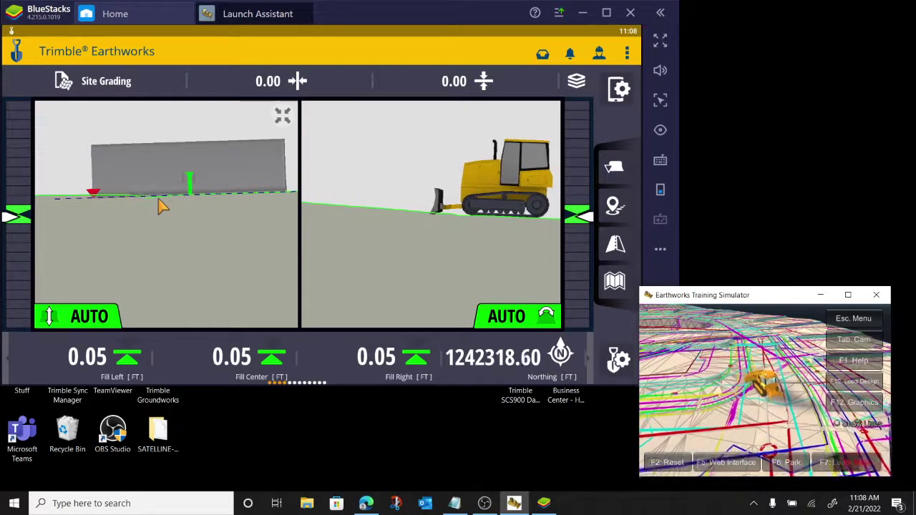
Examine the dashed design line preview against the blade's left tip and center in the cross-section view
left_click(180, 219)
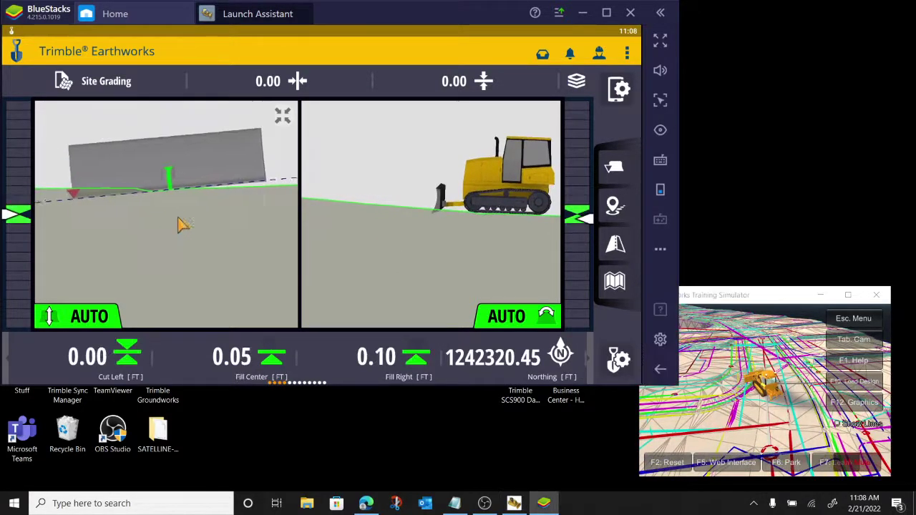
left_click_drag(90, 208, 118, 204)
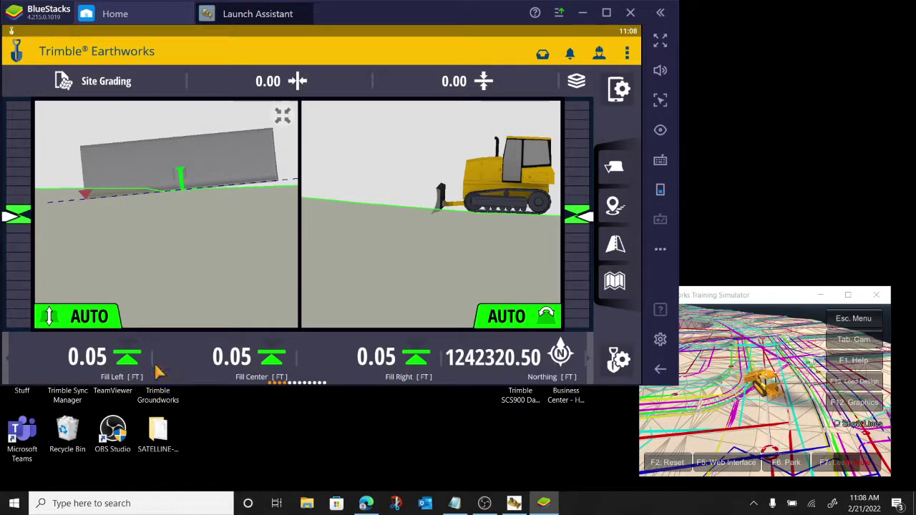
left_click_drag(286, 221, 261, 231)
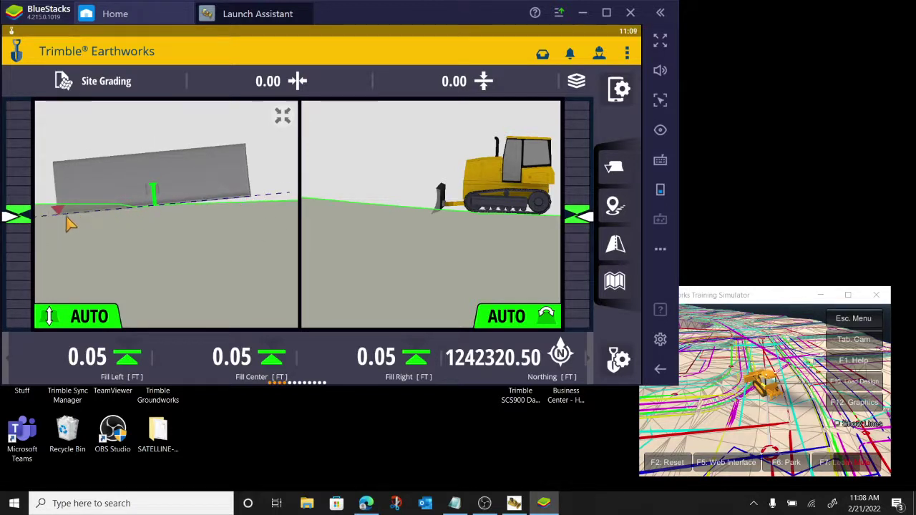
left_click_drag(70, 224, 164, 213)
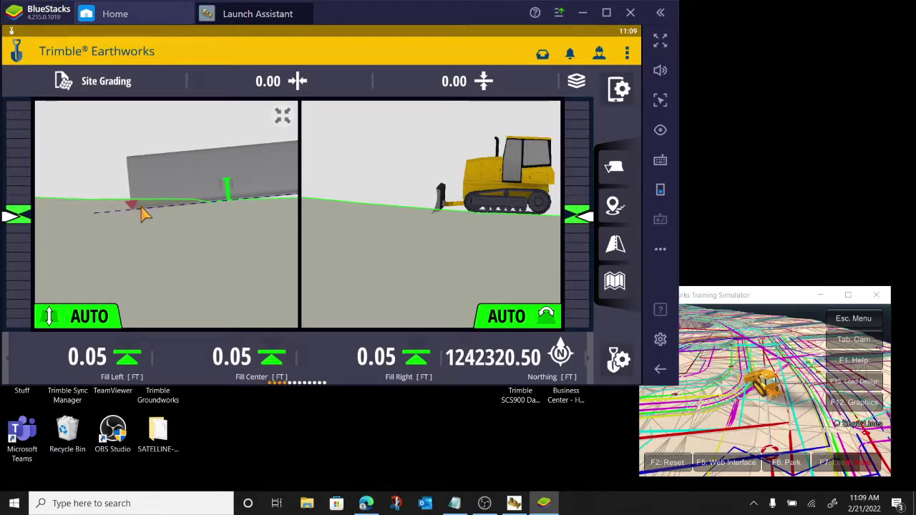
scroll(137, 145, "up", 5)
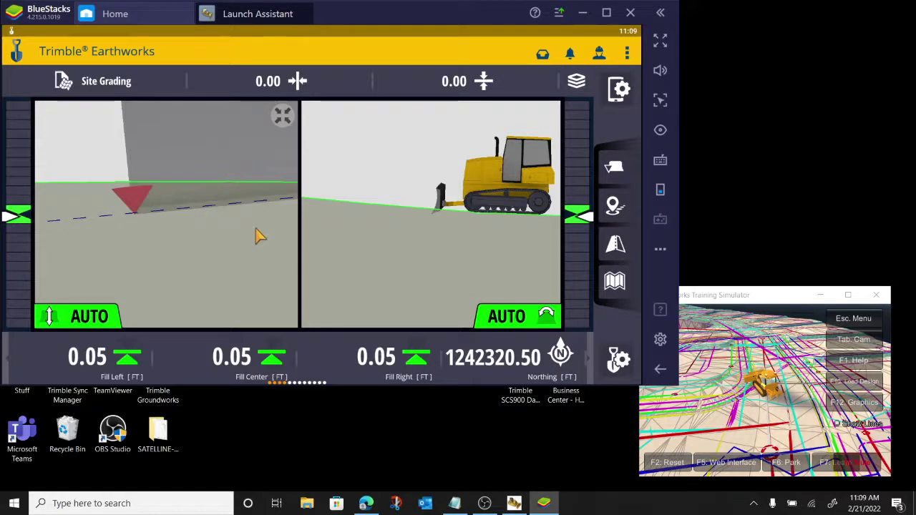
left_click_drag(256, 229, 133, 232)
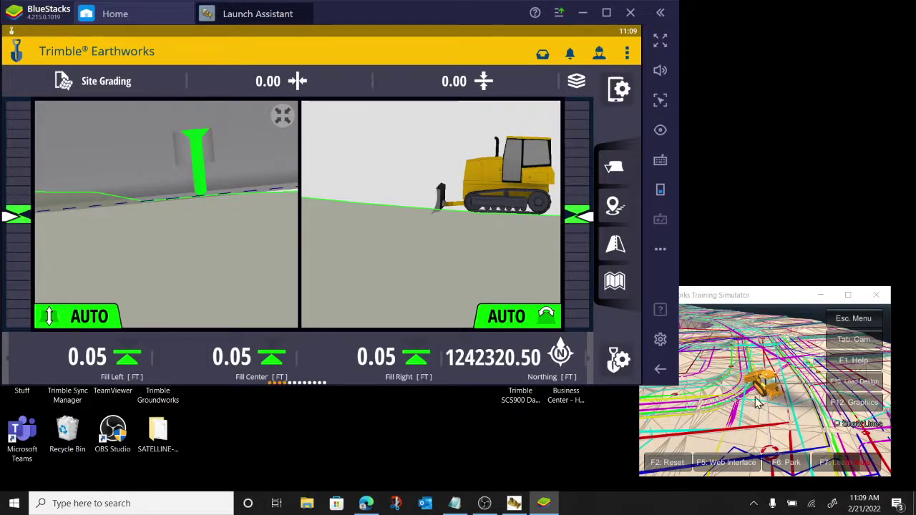
scroll(139, 208, "down", 3)
scroll(227, 243, "down", 3)
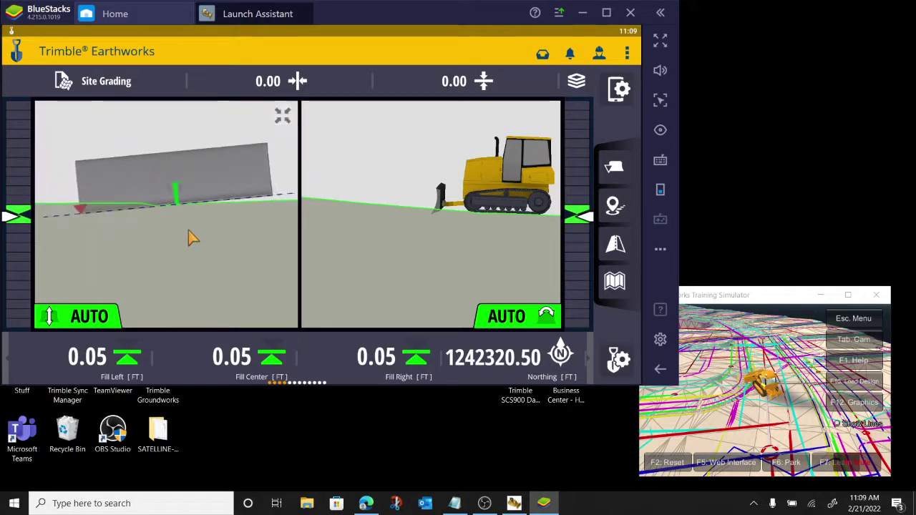
Drive the dozer farther along the design in Auto until the blade tilts down toward its right end
left_click(742, 370)
left_click_drag(699, 356, 673, 348)
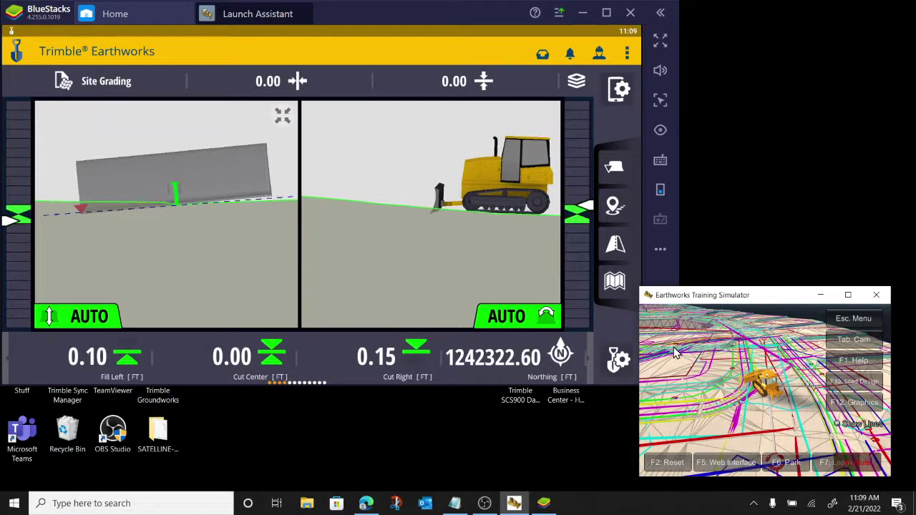
key("Right")
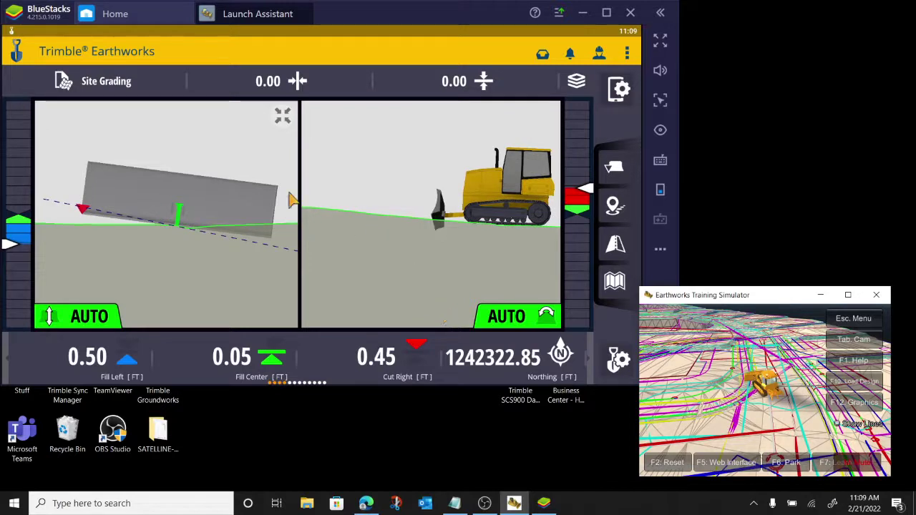
Compare the dashed preview line with the tilted blade's left tip and the design surface in the cross-section view
left_click(69, 212)
scroll(114, 147, "up", 4, "ctrl")
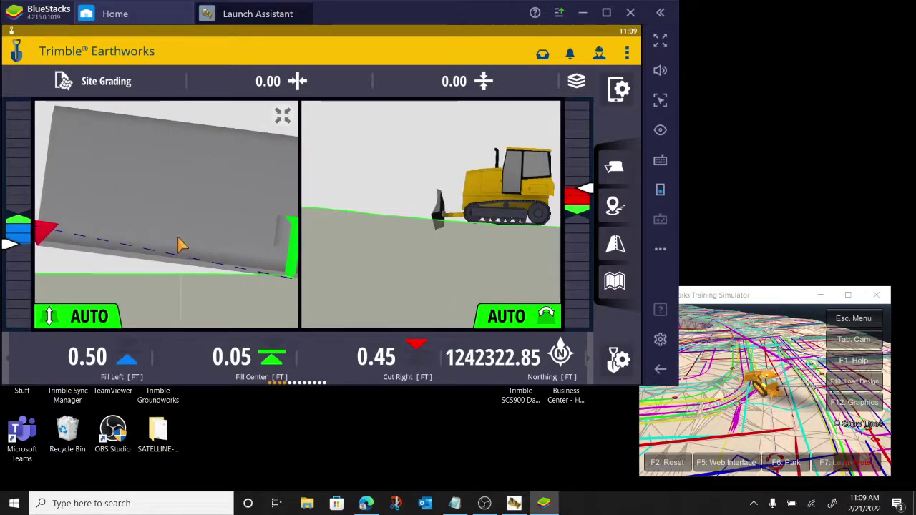
mouse_move(78, 214)
left_mouse_down()
mouse_move(196, 182)
mouse_move(165, 199)
left_mouse_up()
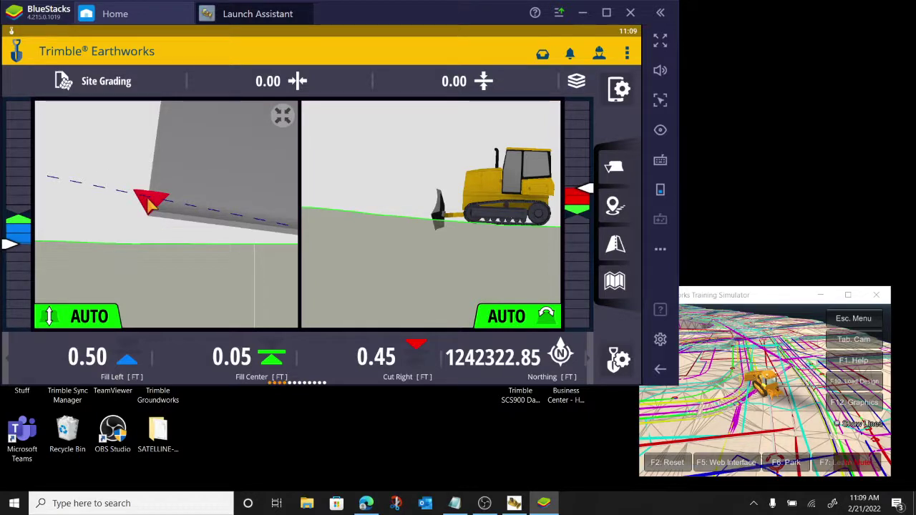
scroll(218, 174, "down", 3)
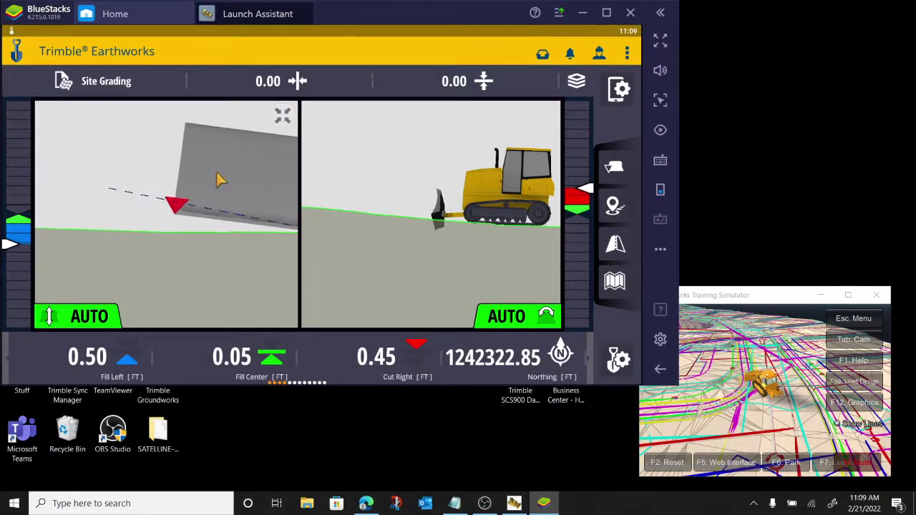
left_click_drag(201, 235, 123, 224)
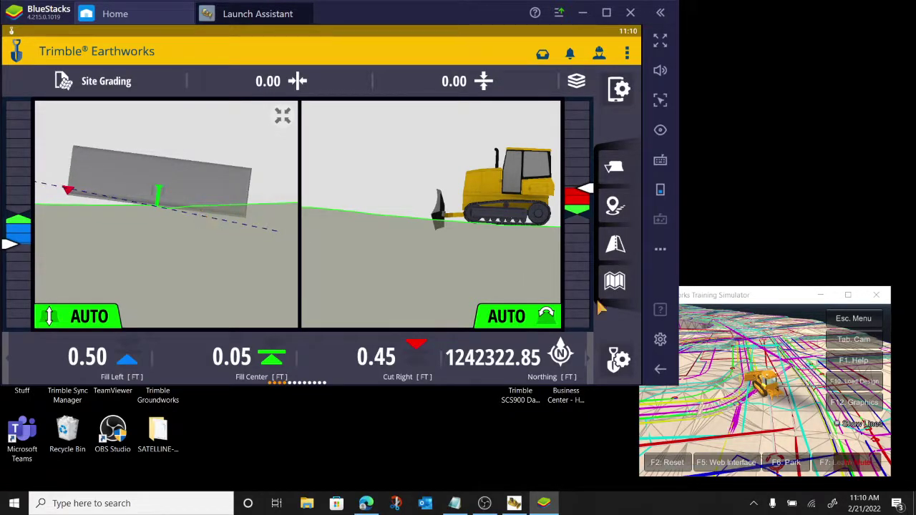
Move the dozer forward in Auto until the blade settles on grade and inspect the preview line along the whole blade
left_click(737, 383)
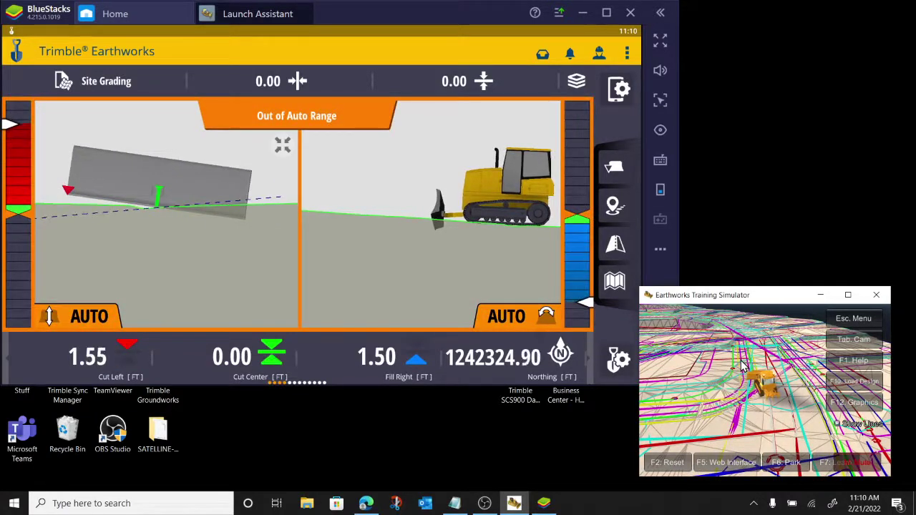
left_click(630, 281)
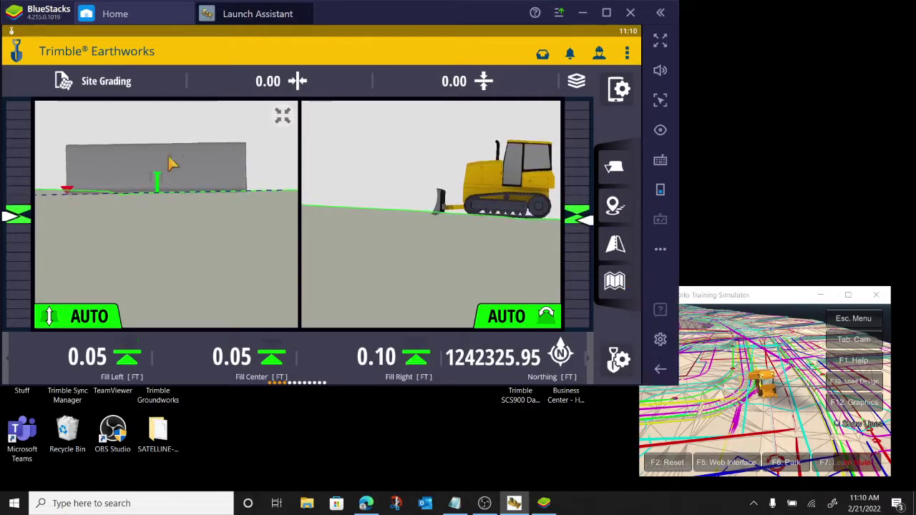
left_click_drag(170, 224, 297, 202)
left_click_drag(225, 187, 122, 198)
left_click_drag(186, 218, 90, 241)
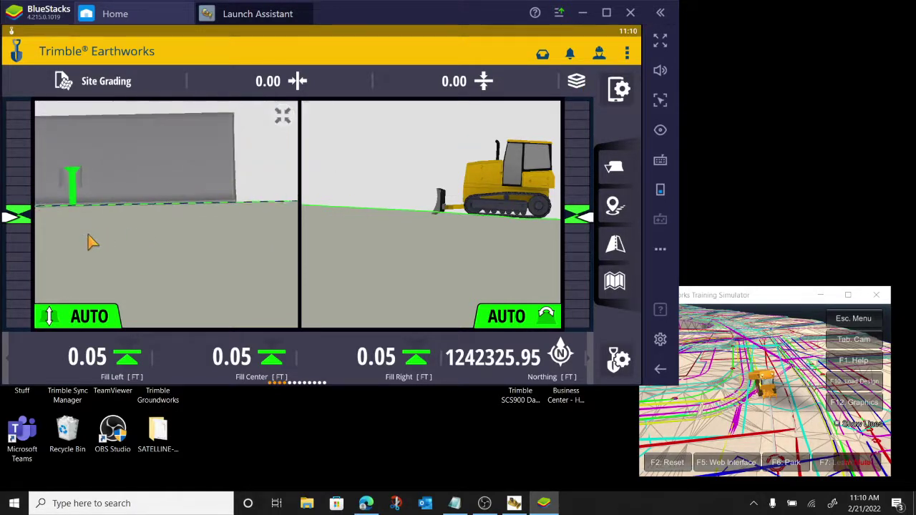
scroll(188, 133, "down", 3, "ctrl")
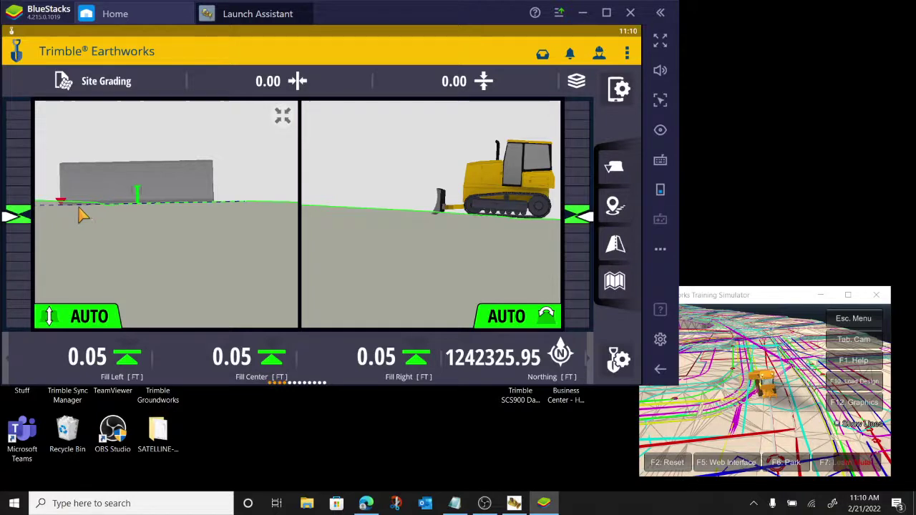
Review the Design Line Preview (Cross Section) option in the overlay settings and close them without applying
left_click(576, 82)
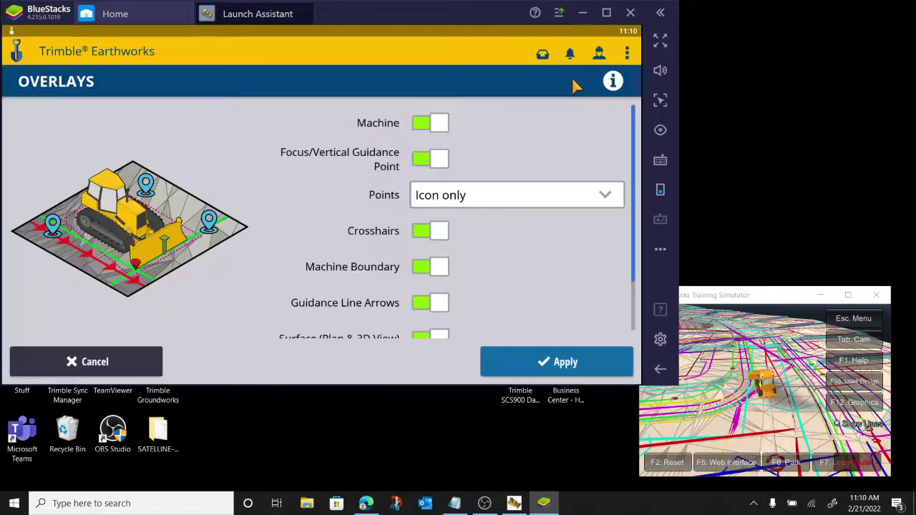
scroll(342, 238, "down", 2)
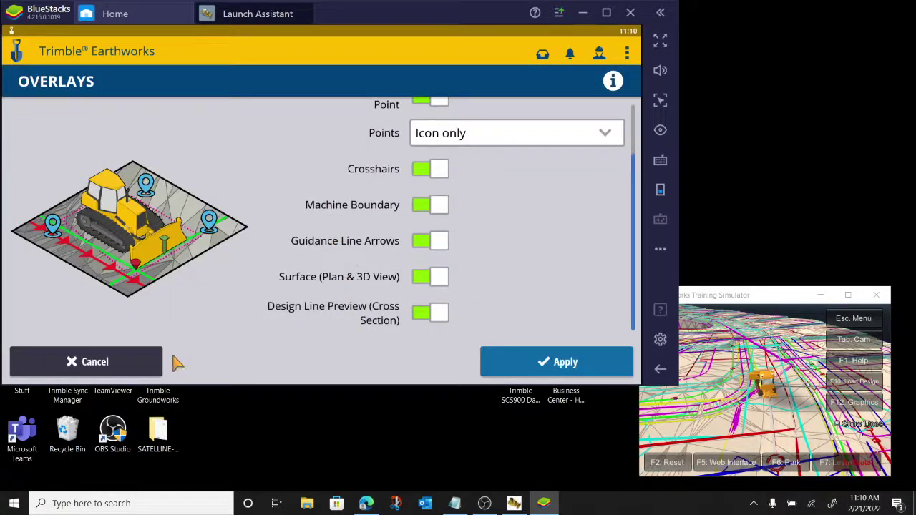
left_click(132, 354)
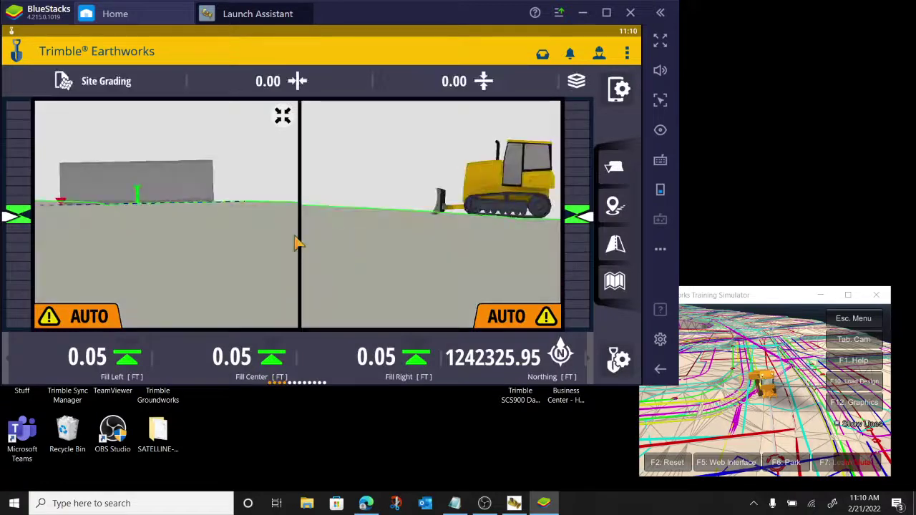
Re-engage Auto for both blade controls from the training simulator
left_click(767, 362)
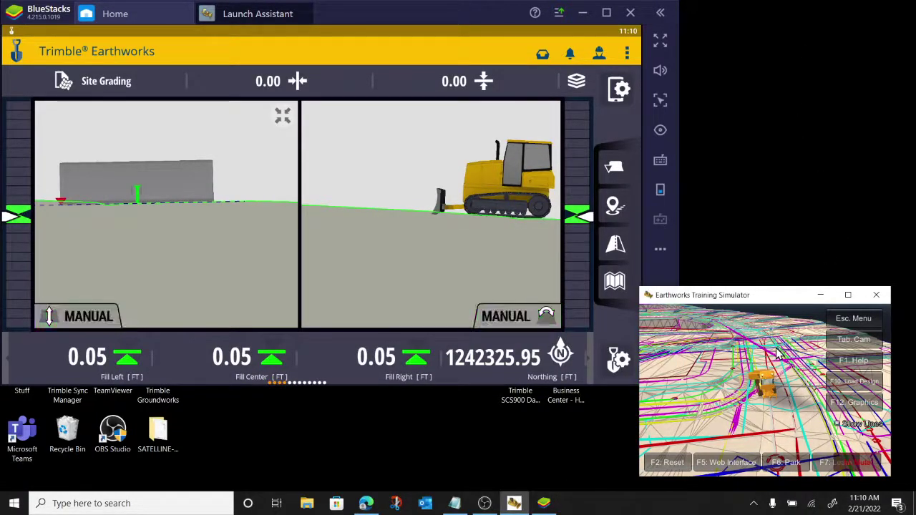
key("space")
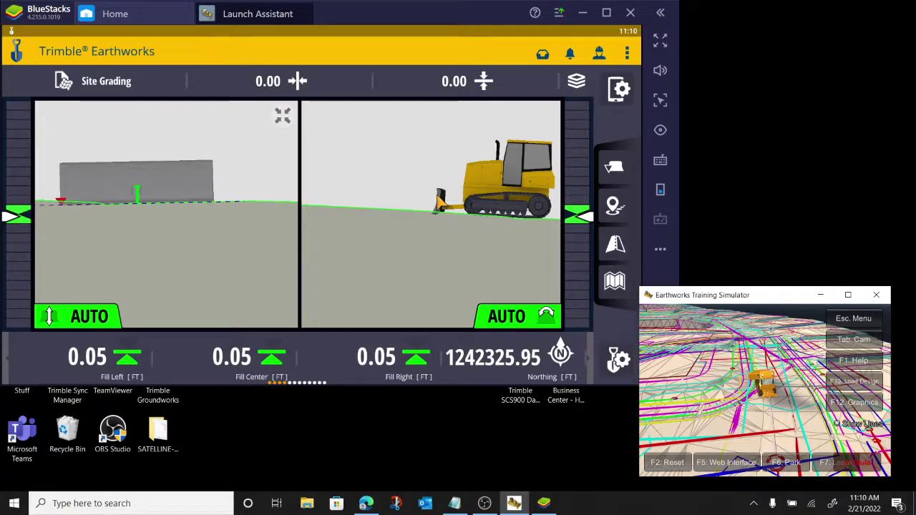